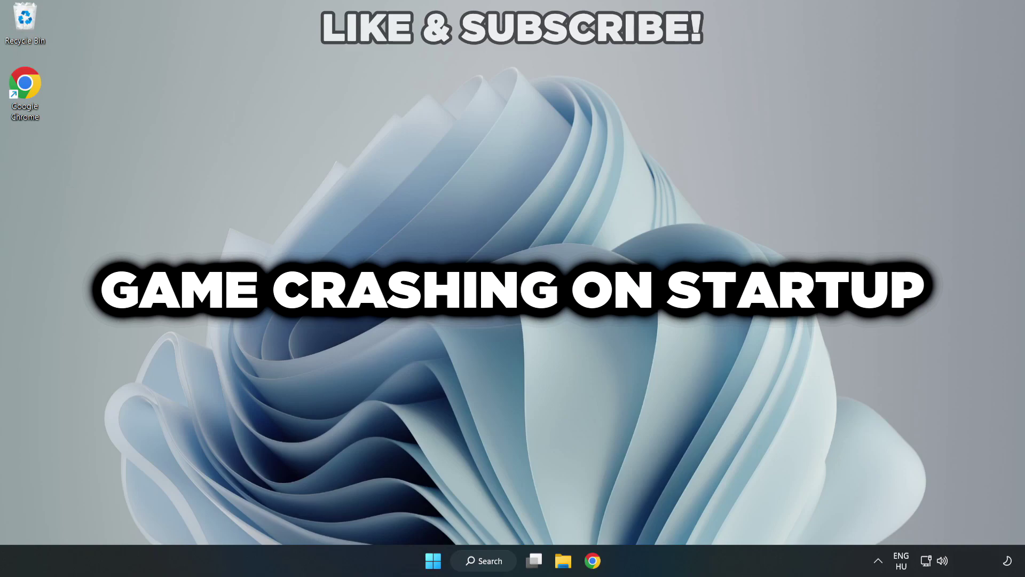
- Search Windows for "device manager" and pick the Device Manager best match
left_click(491, 563)
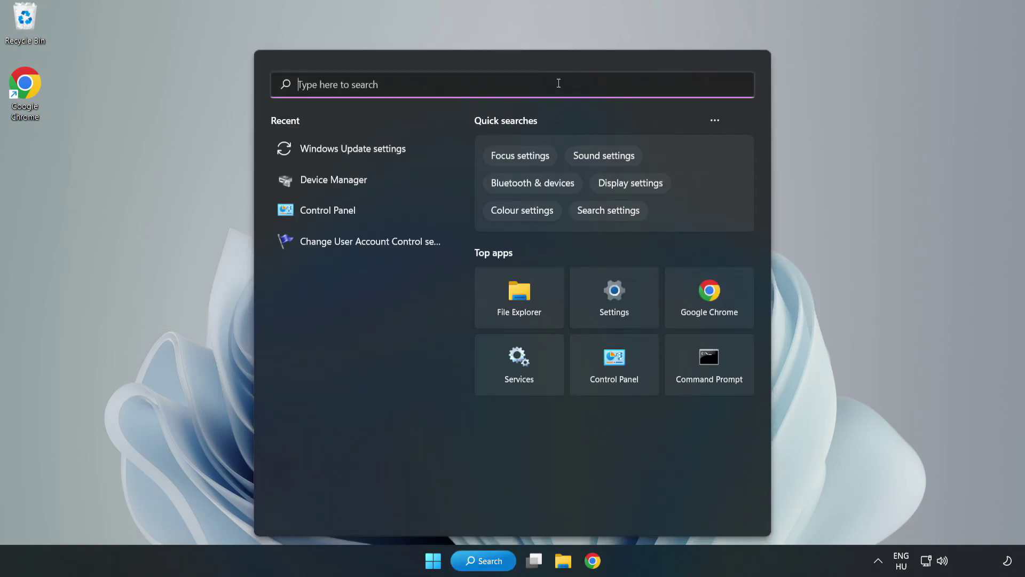
type("devi")
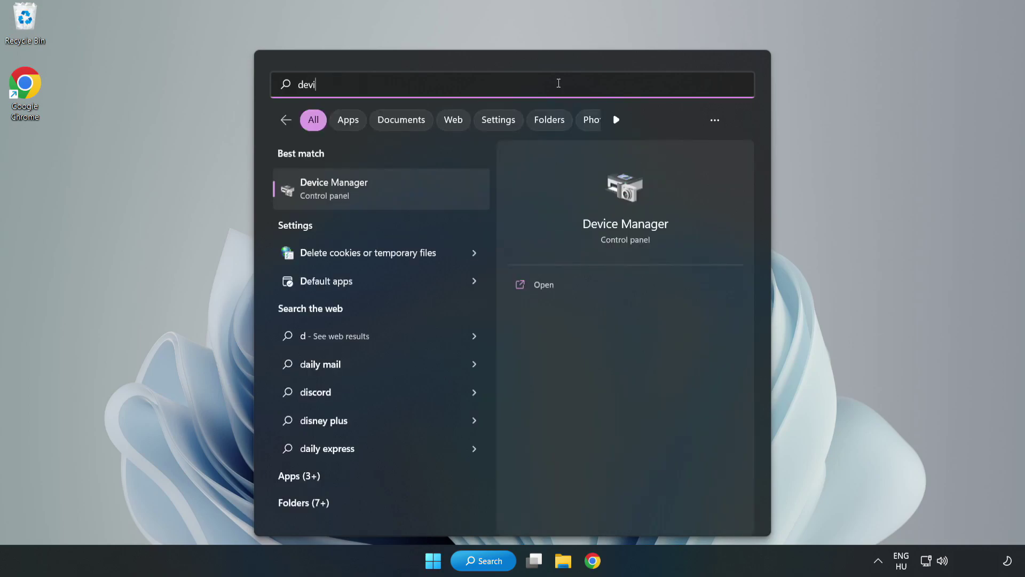
type("ce man")
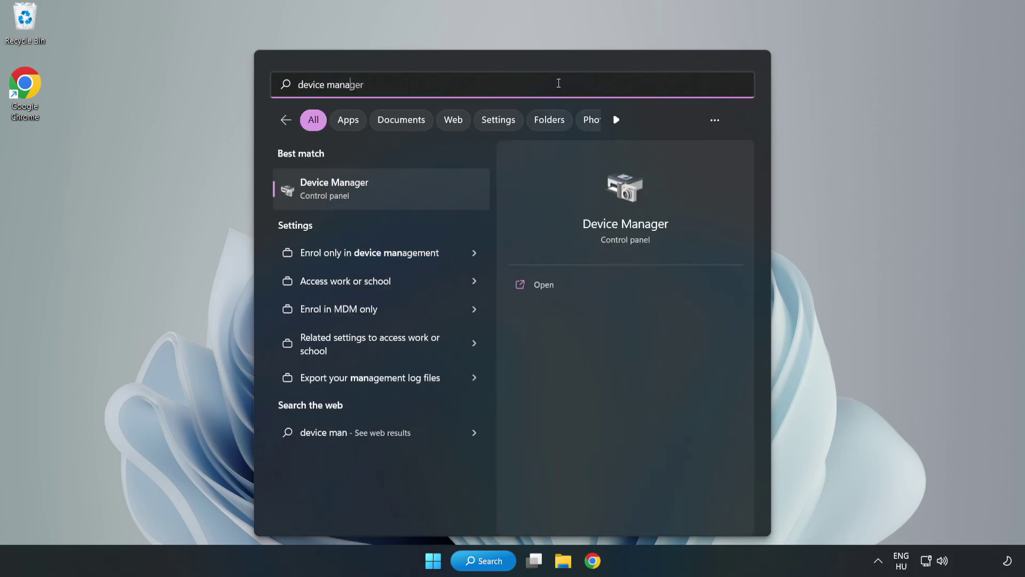
type("ager")
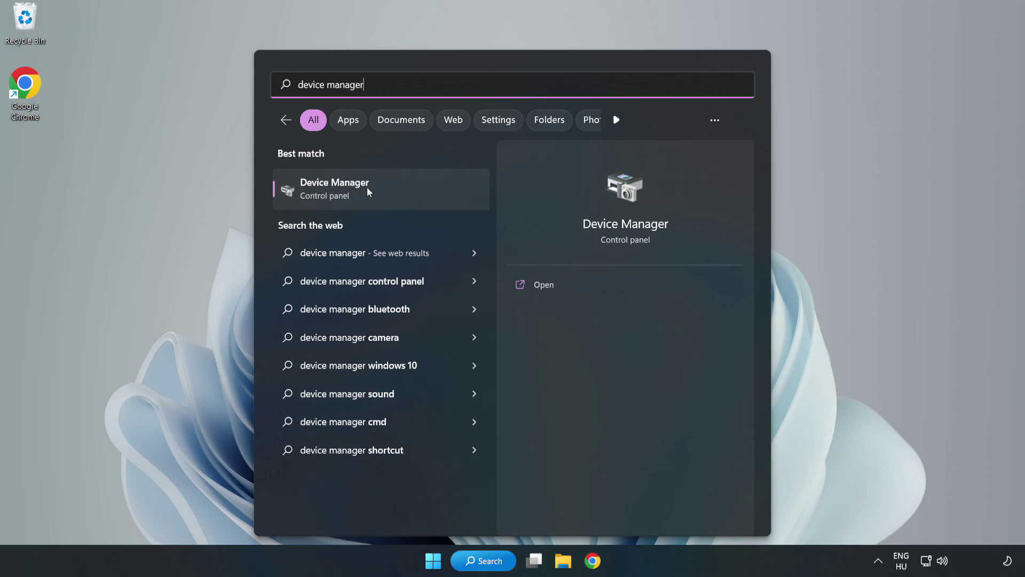
left_click(381, 195)
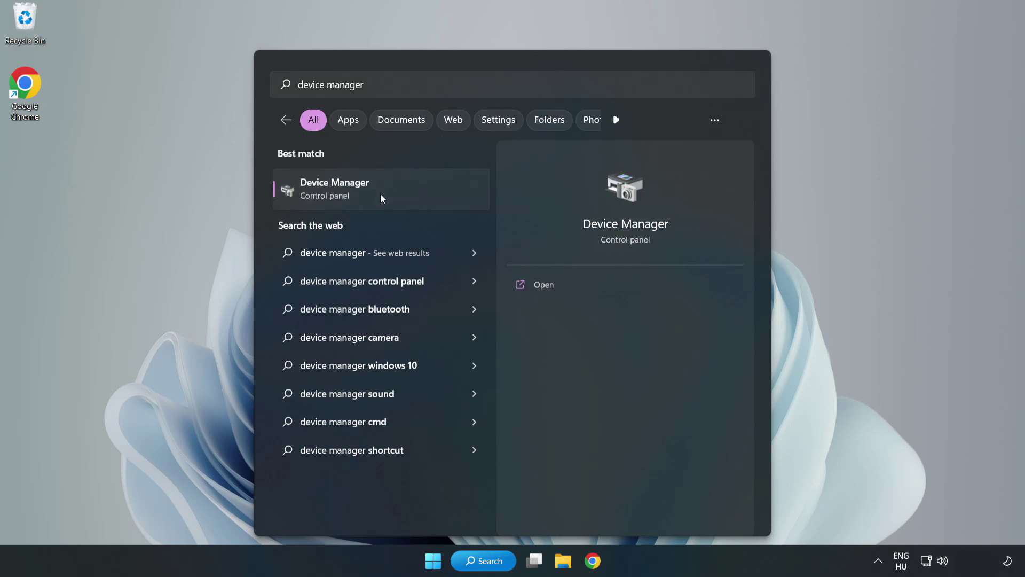
- Centre the Device Manager window, expand Display adapters, and right-click VMware SVGA 3D
left_click(381, 194)
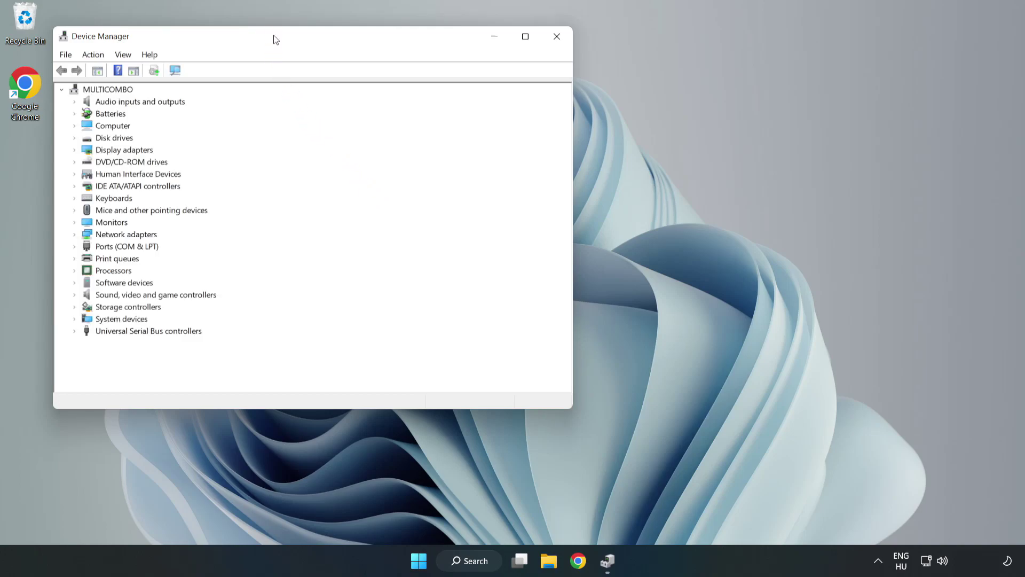
left_click_drag(273, 40, 456, 92)
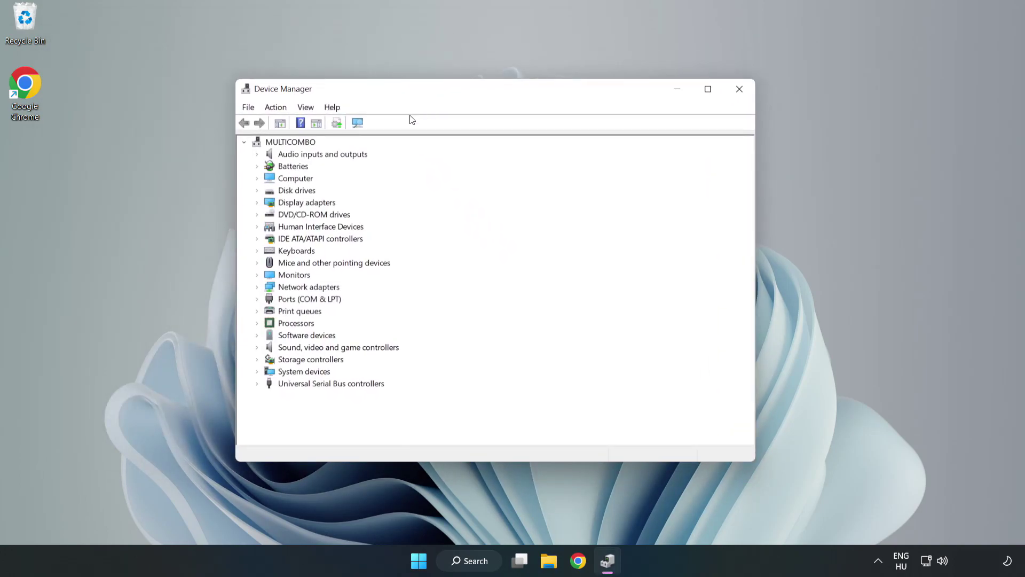
left_click(277, 204)
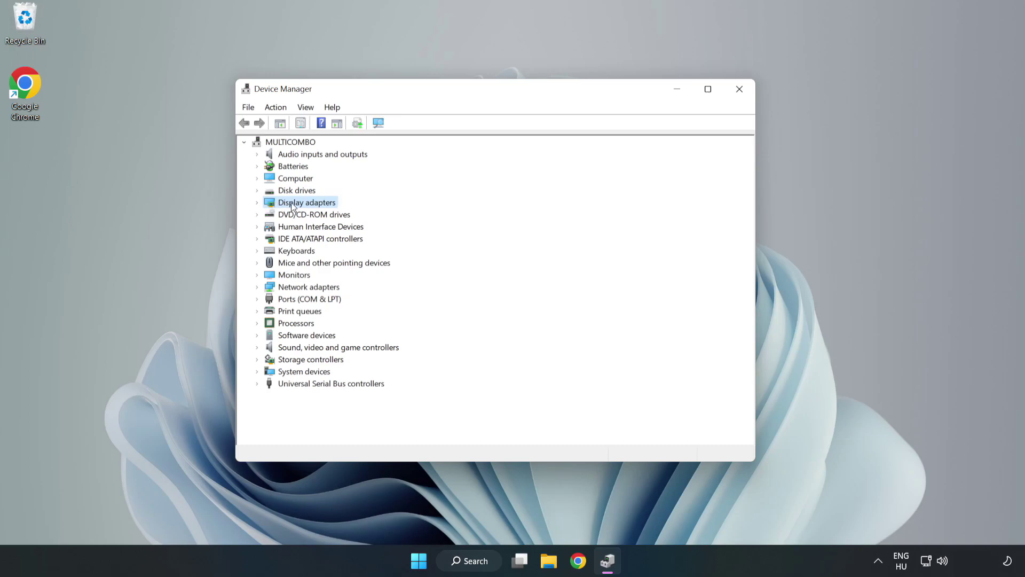
left_click(257, 206)
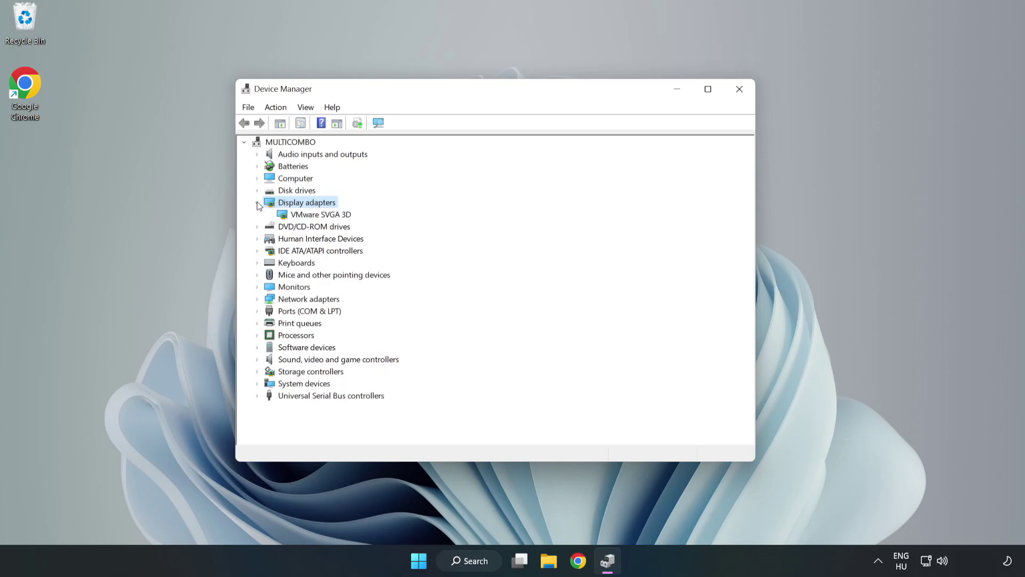
left_click(281, 217)
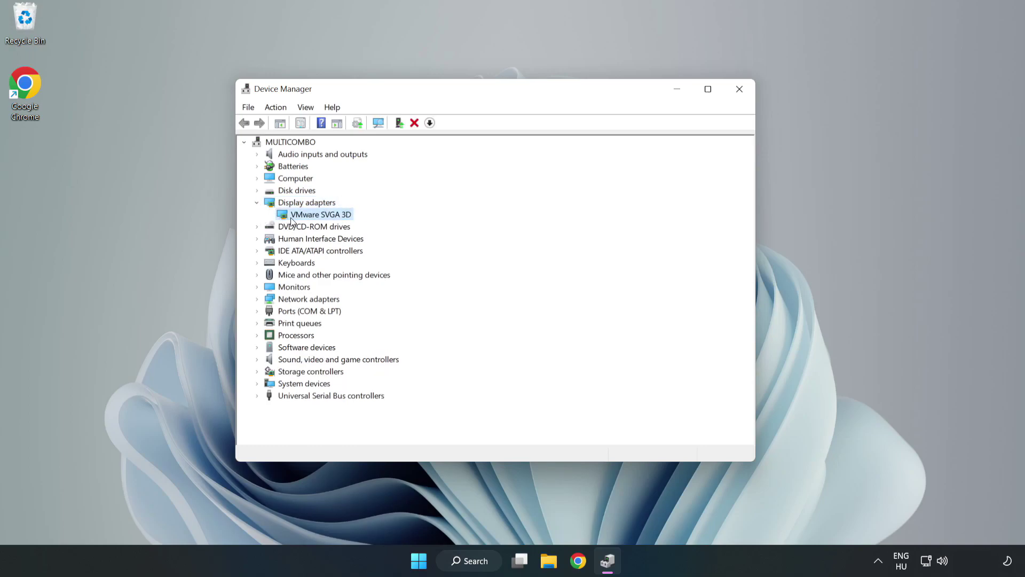
right_click(319, 217)
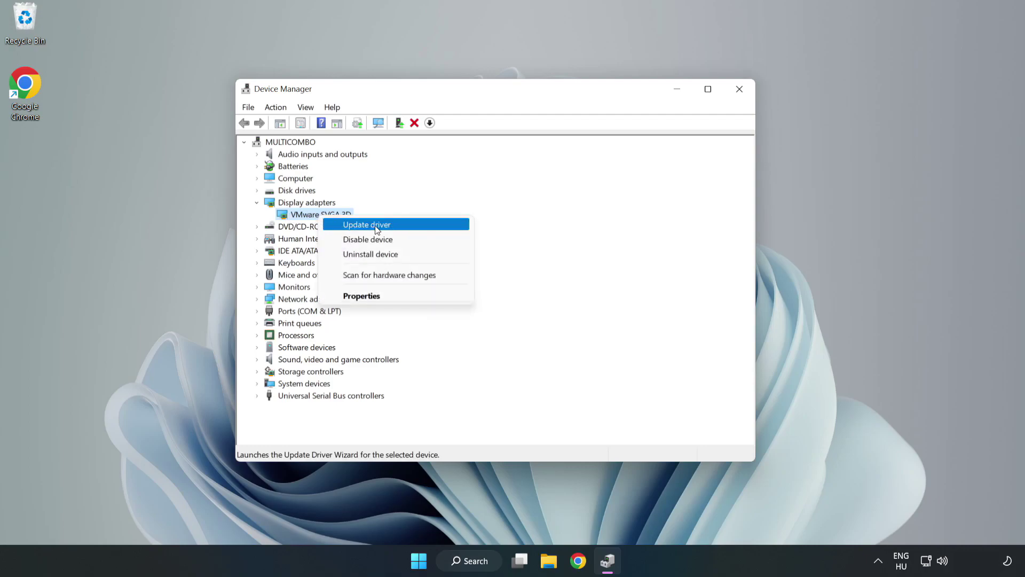
- Automatically search for a VMware SVGA 3D driver, dismiss the result, and close Device Manager
left_click(398, 229)
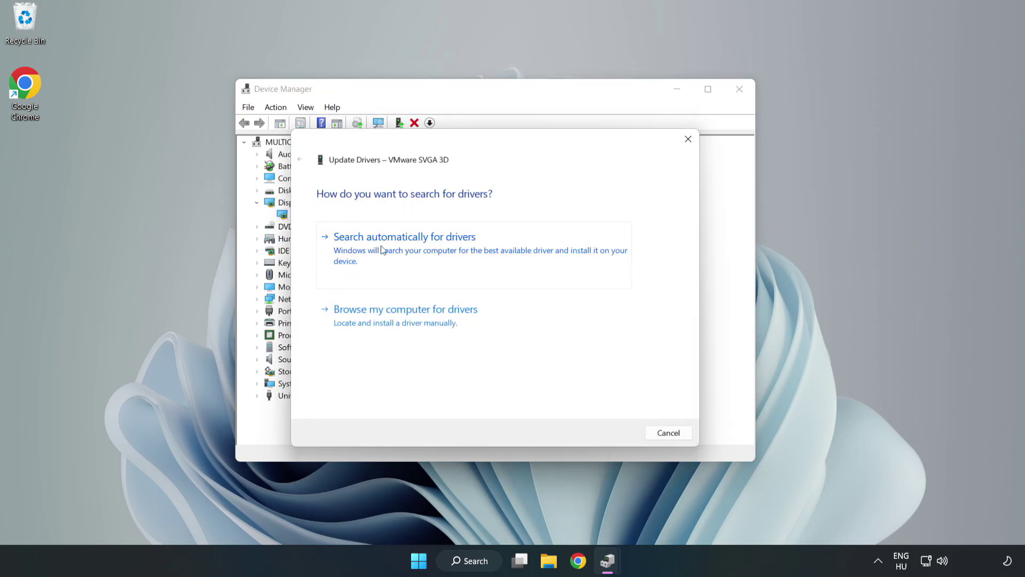
left_click(408, 248)
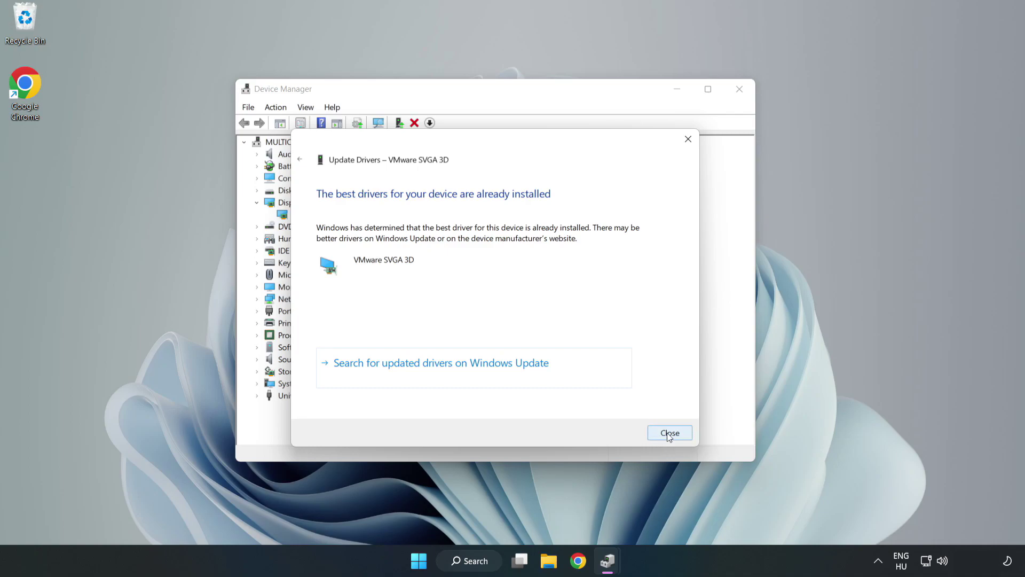
left_click(670, 434)
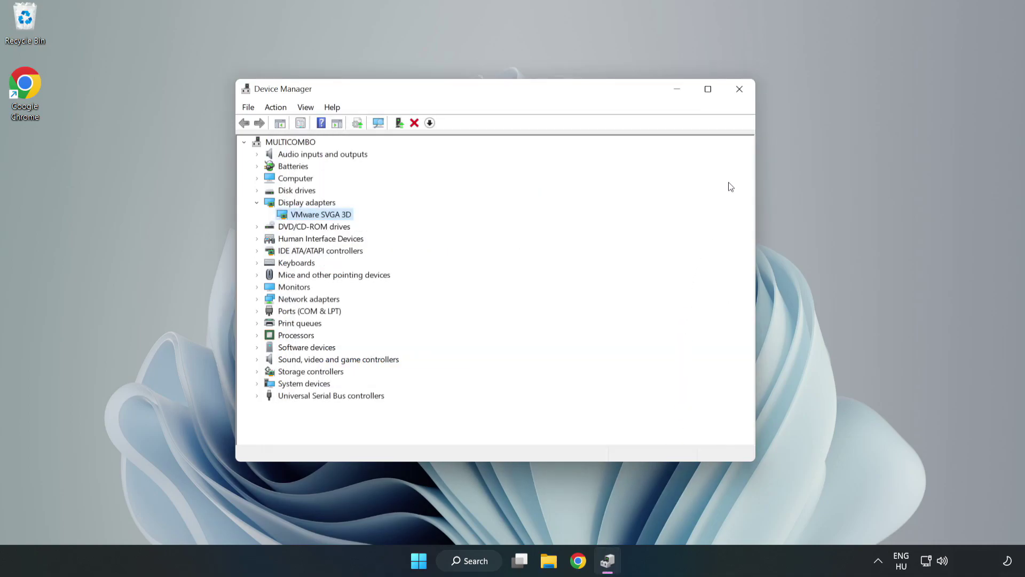
left_click(740, 90)
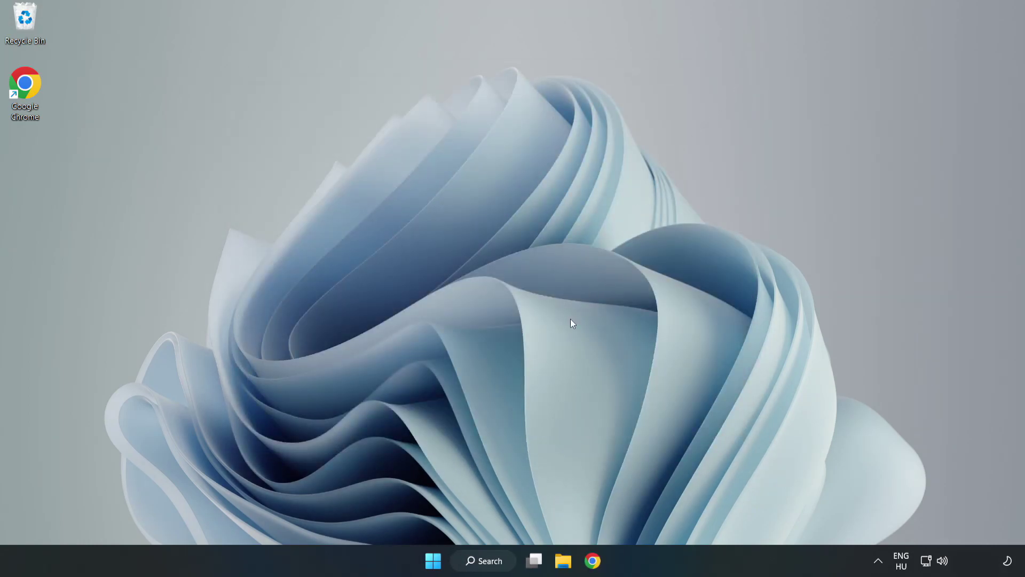
- Search Windows for "updates" to find the Windows Update settings
left_click(489, 562)
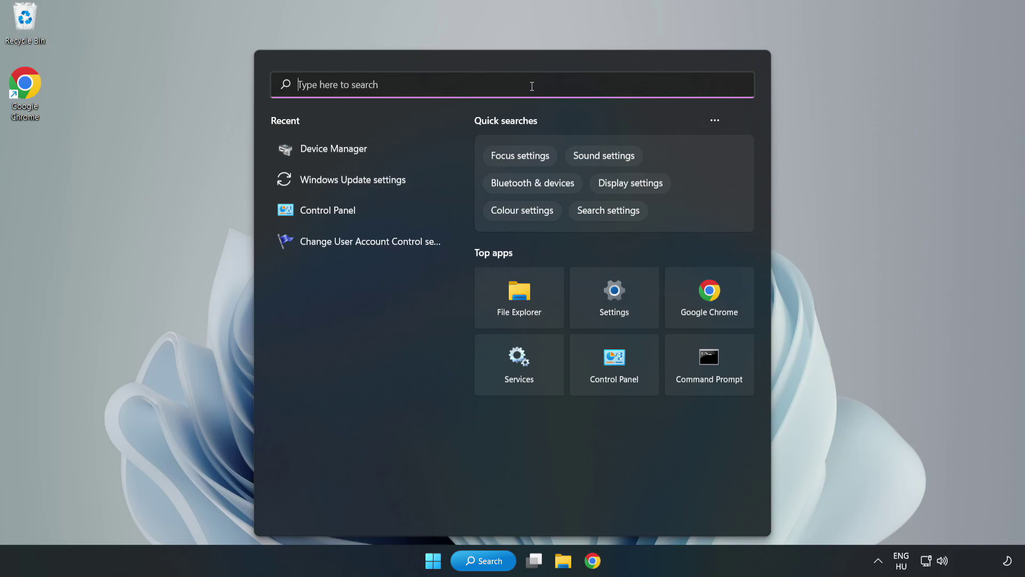
type("updat")
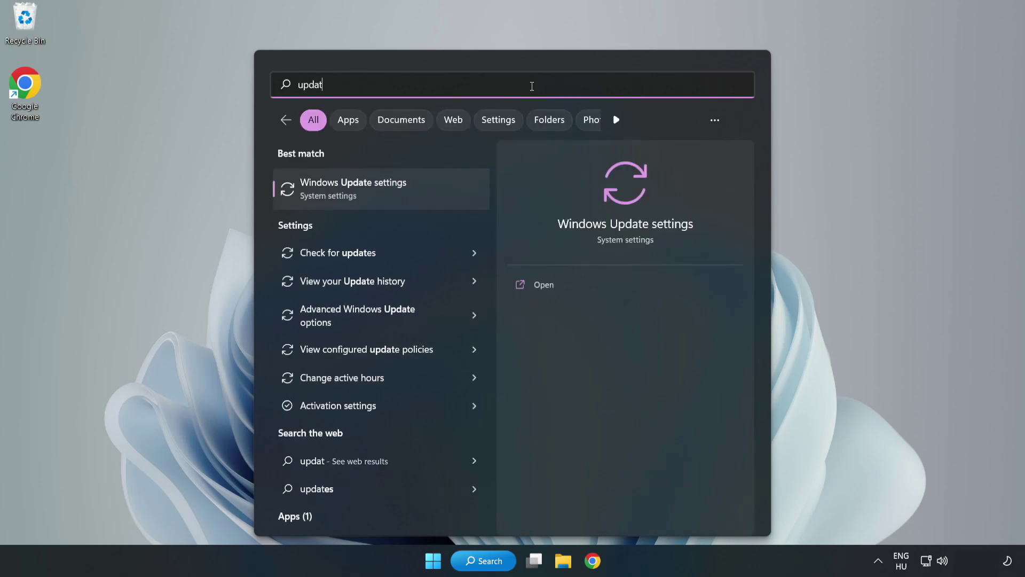
type("es")
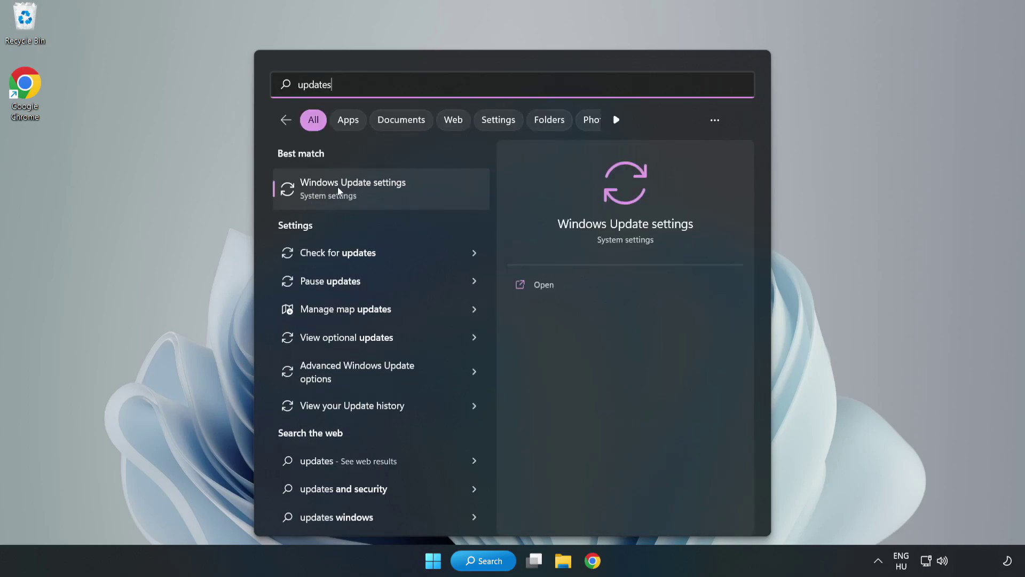
- Open Windows Update maximized, check for updates until it reports up to date, then close Settings
left_click(365, 189)
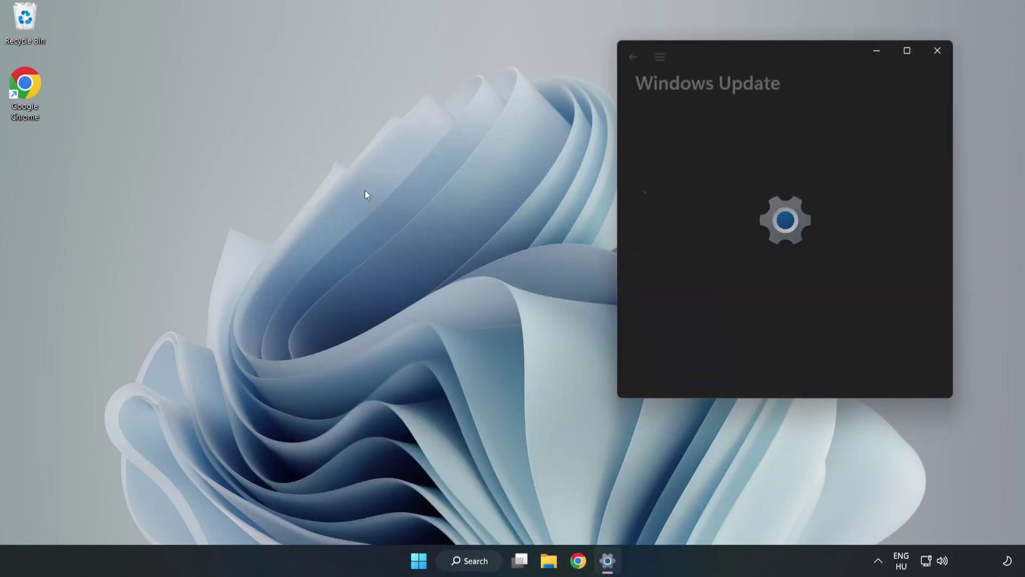
left_click(909, 51)
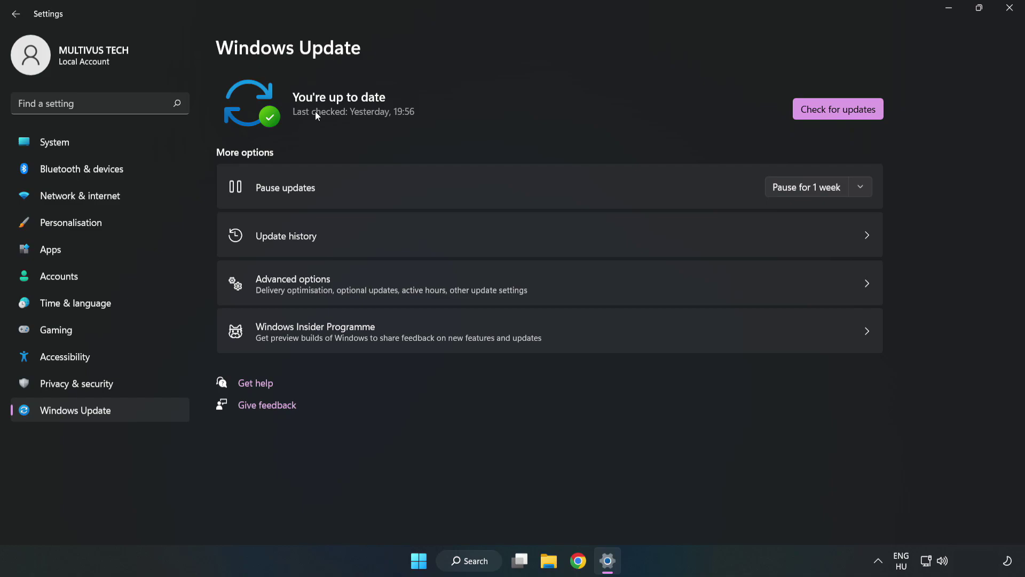
left_click(842, 111)
left_click(1009, 11)
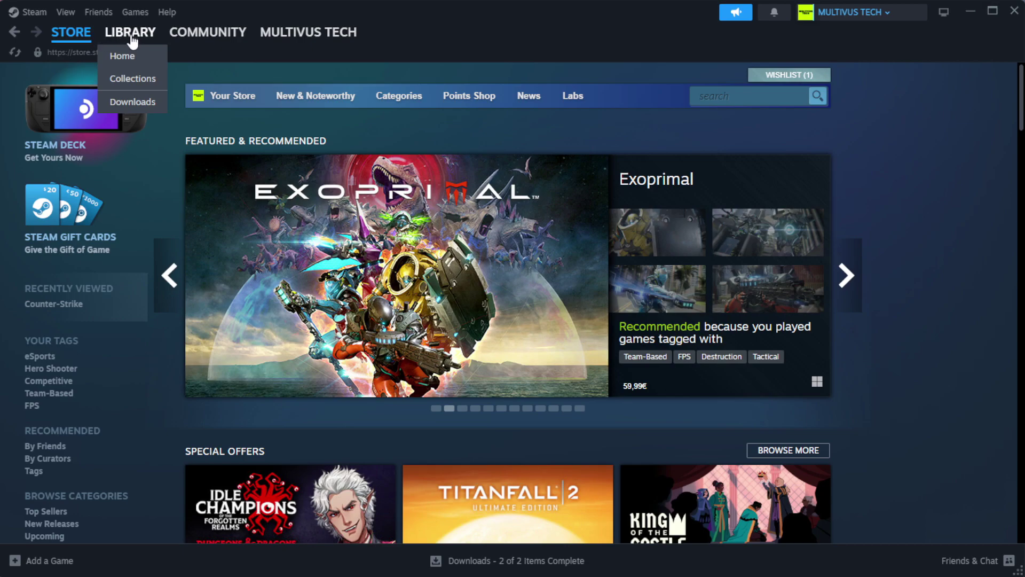
- Go to the Steam library home and right-click YOUR NOT WORKING GAME
left_click(148, 54)
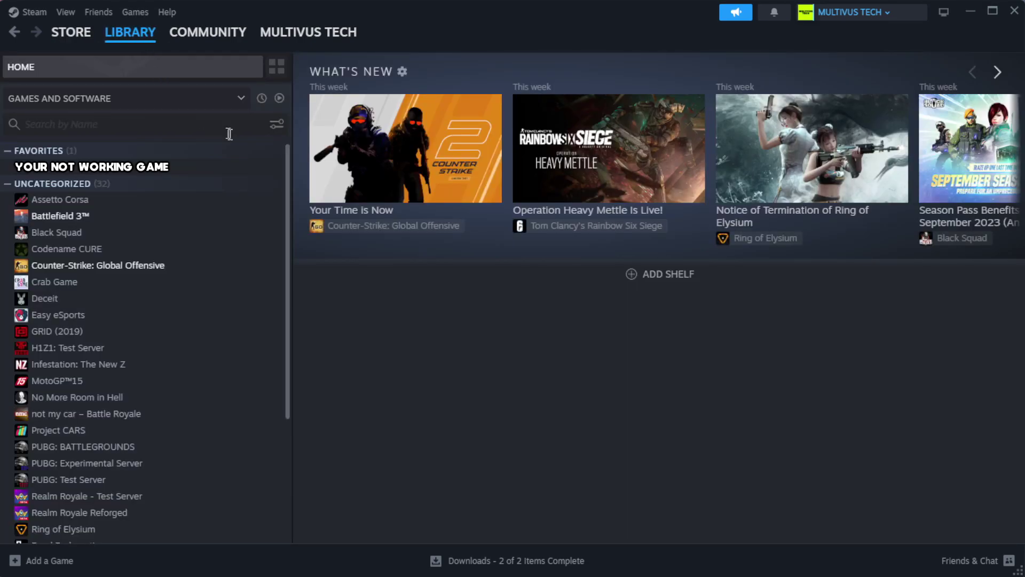
right_click(252, 172)
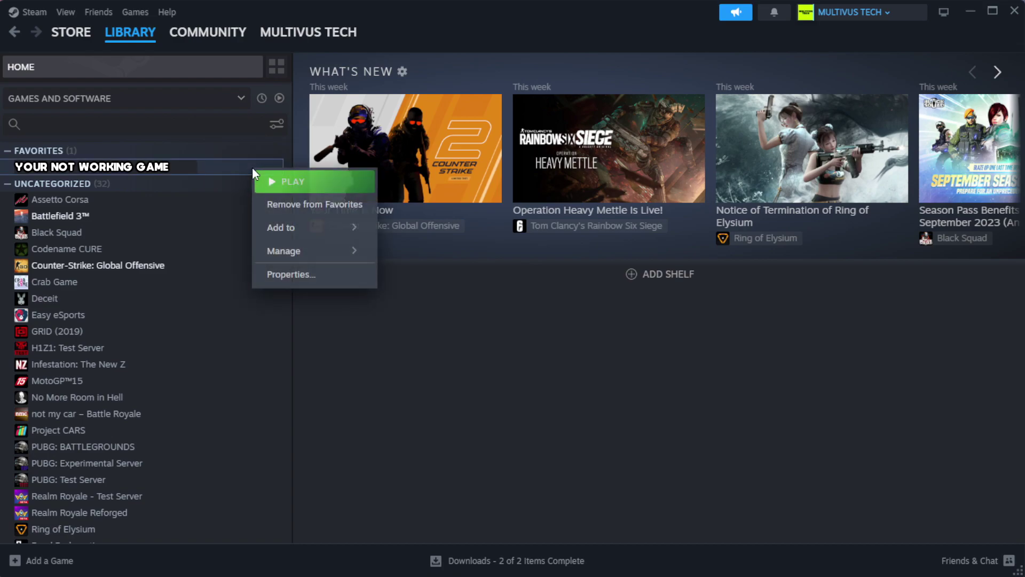
- Verify the integrity of YOUR NOT WORKING GAME's installed files from its Properties
left_click(325, 277)
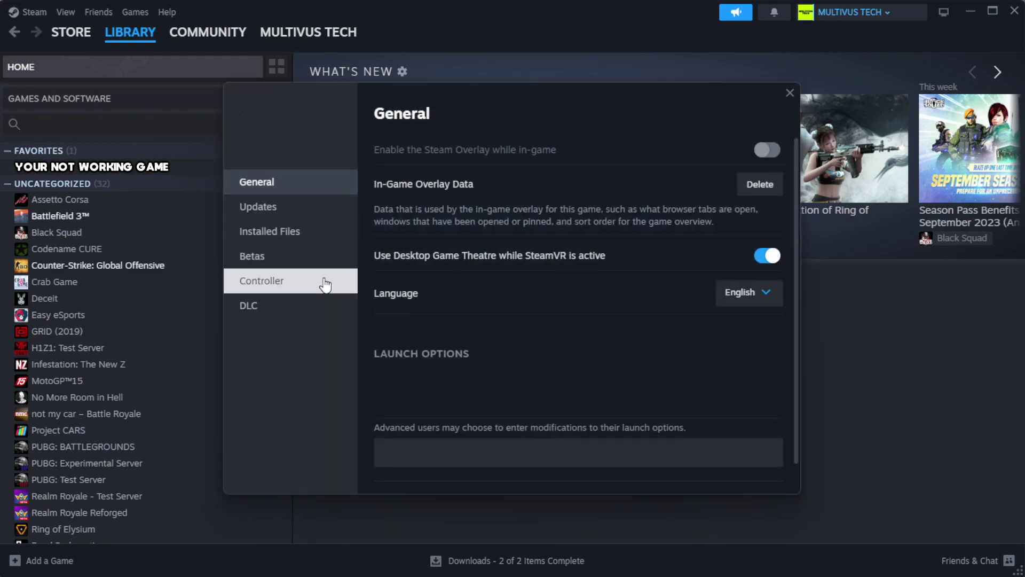
left_click(336, 243)
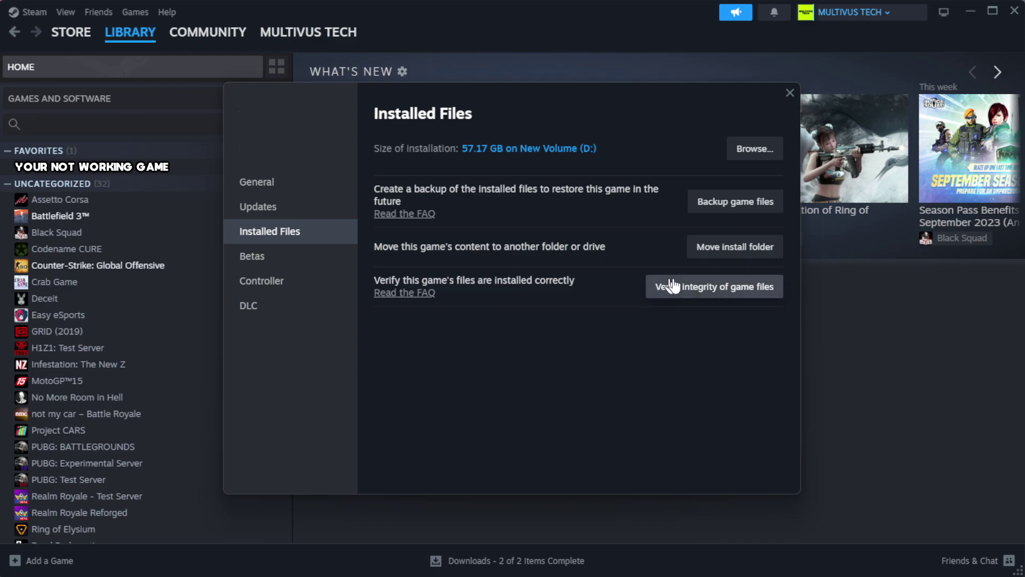
left_click(719, 289)
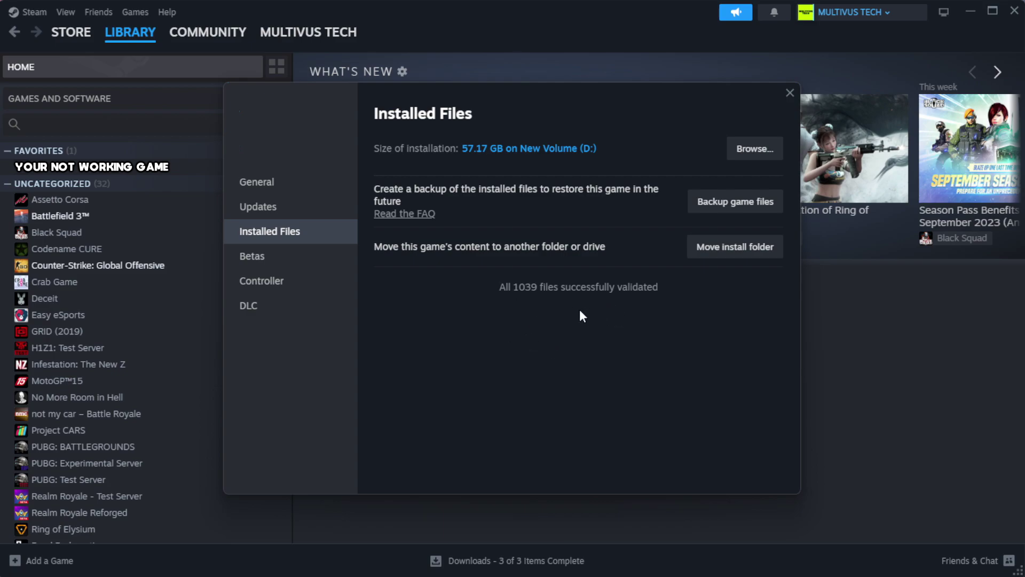
- Browse to the game's install folder, copy the YOUR NOT WORKING GAME shortcut, and right-click it
left_click(753, 152)
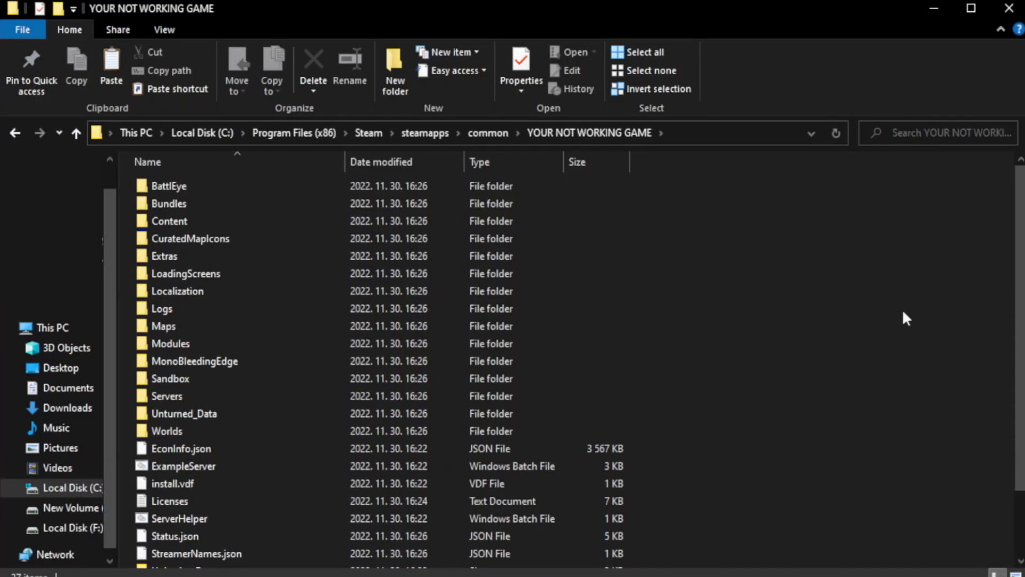
scroll(1023, 368, "down", 2)
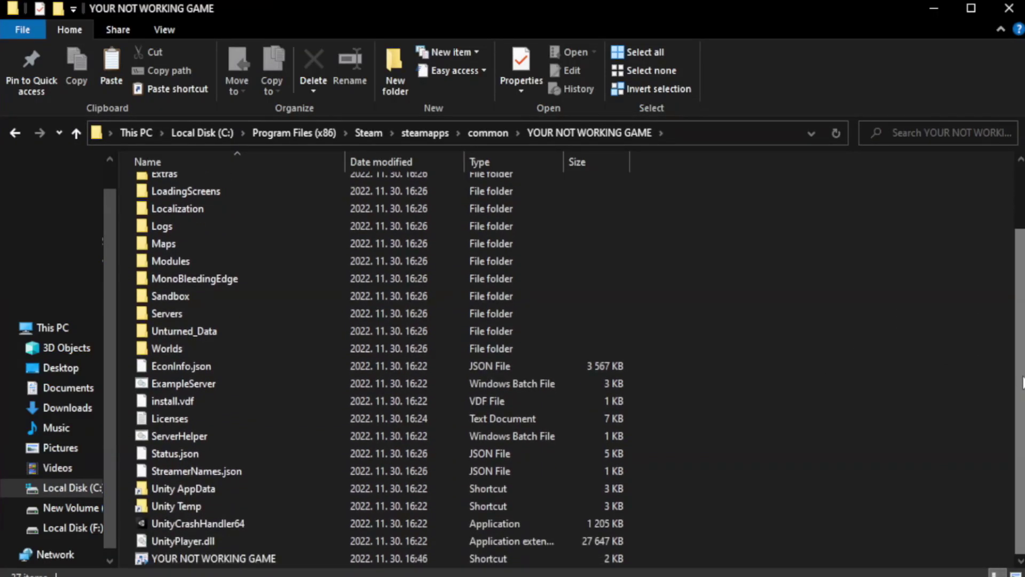
left_click(408, 563)
key("ctrl+c")
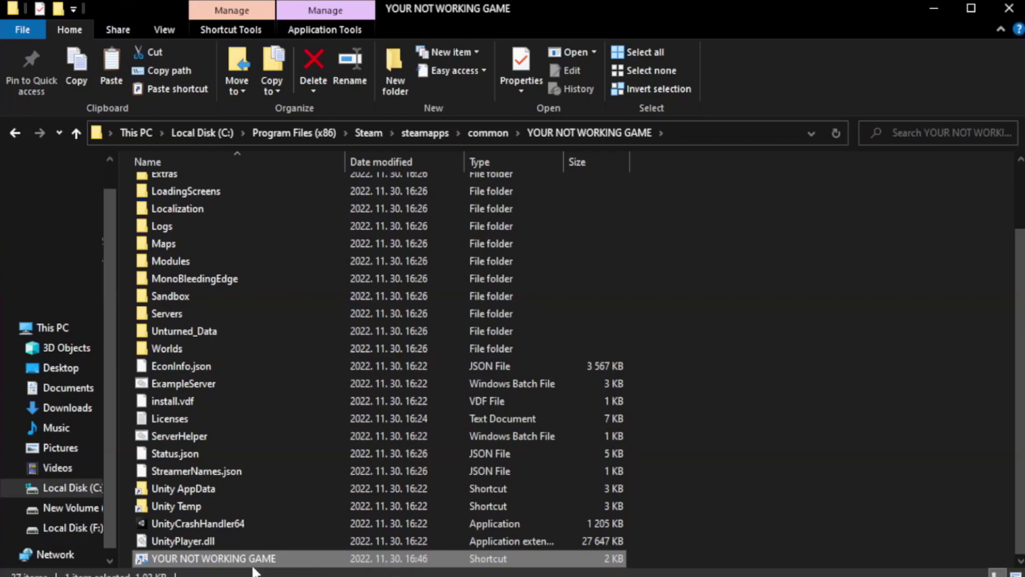
right_click(342, 555)
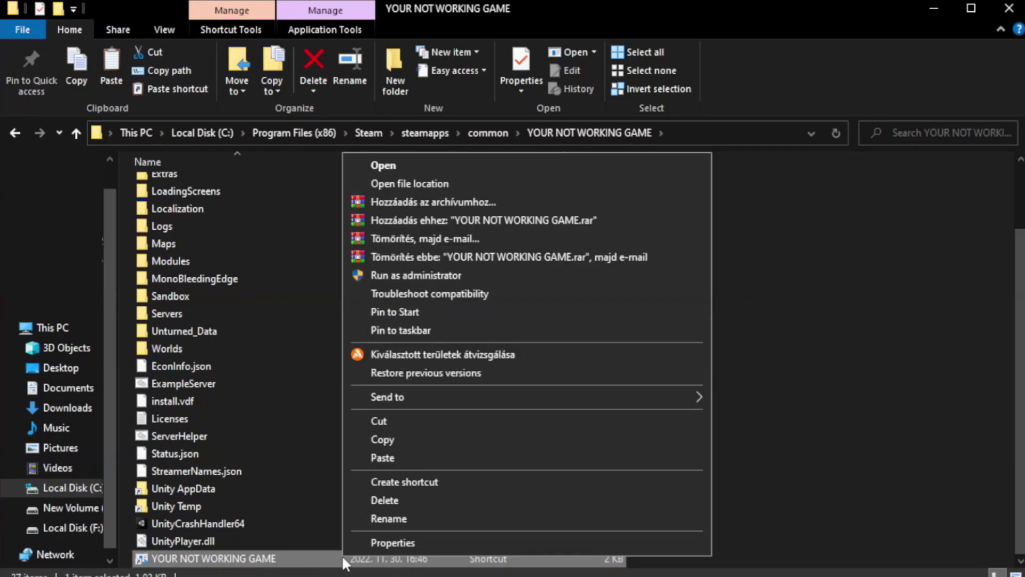
- Give the shortcut Windows 8 compatibility, no fullscreen optimizations, and administrator rights, then apply
left_click(523, 539)
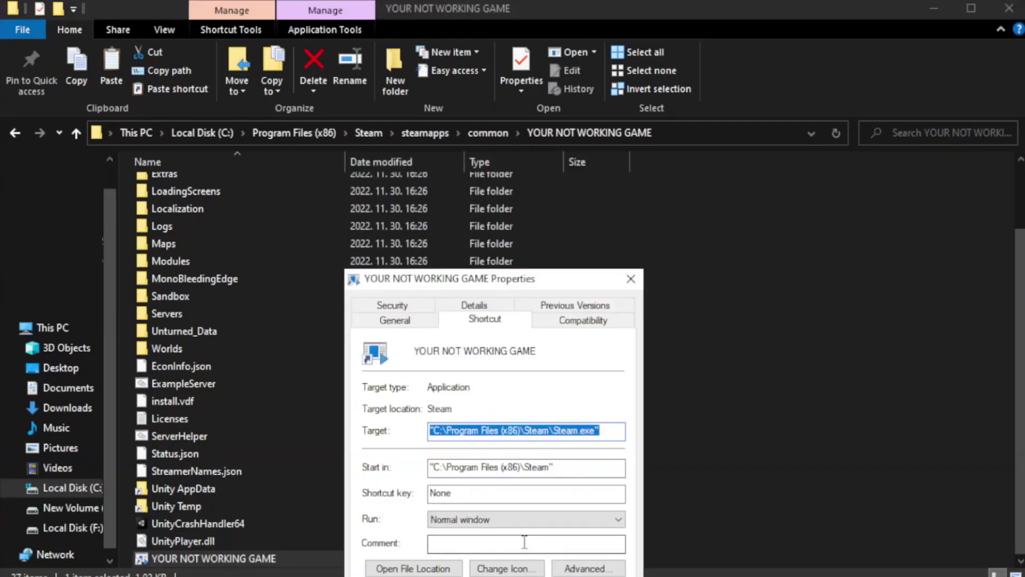
mouse_move(515, 285)
left_mouse_down()
mouse_move(525, 124)
mouse_move(515, 104)
left_mouse_up()
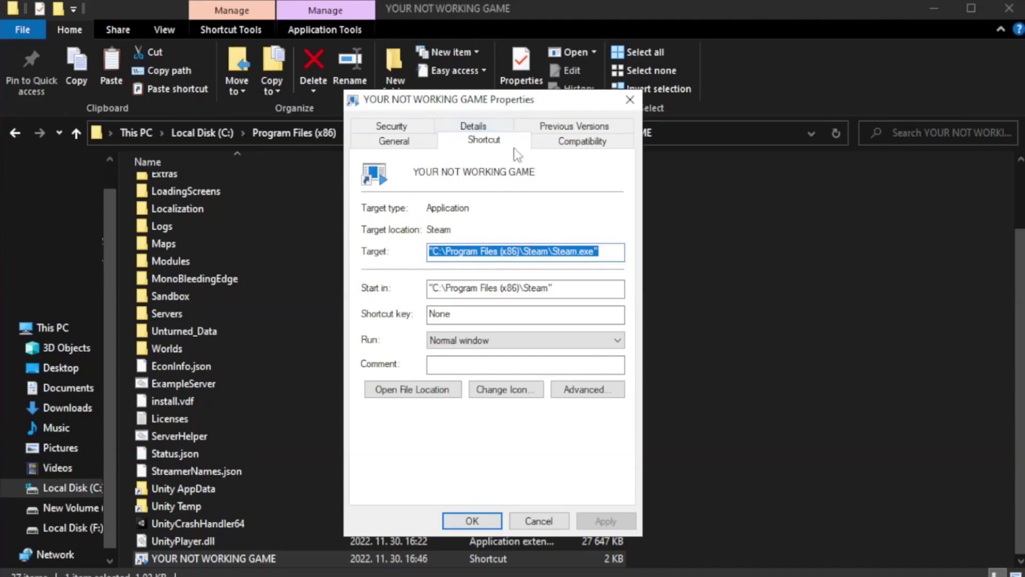
left_click(579, 149)
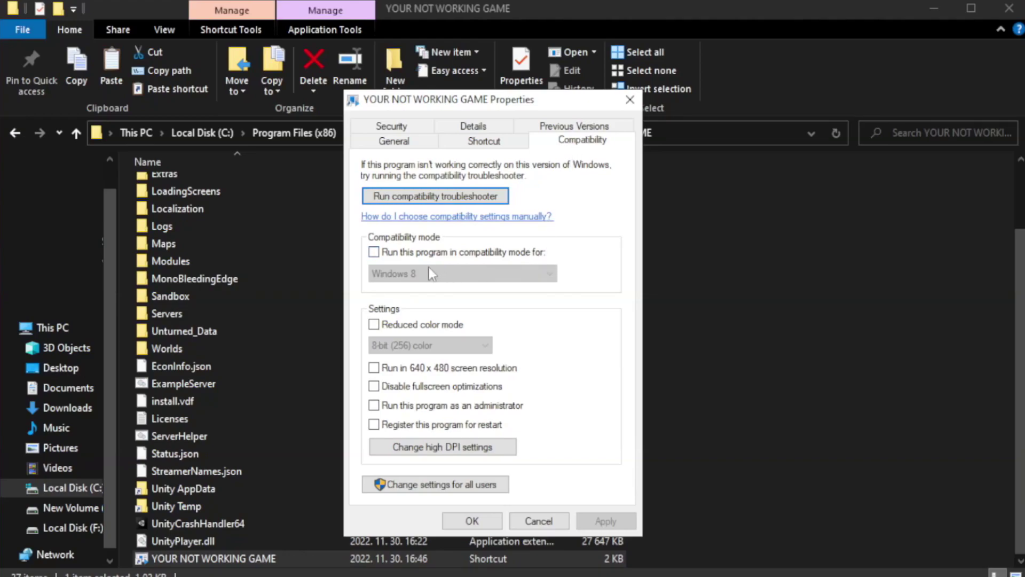
left_click(406, 252)
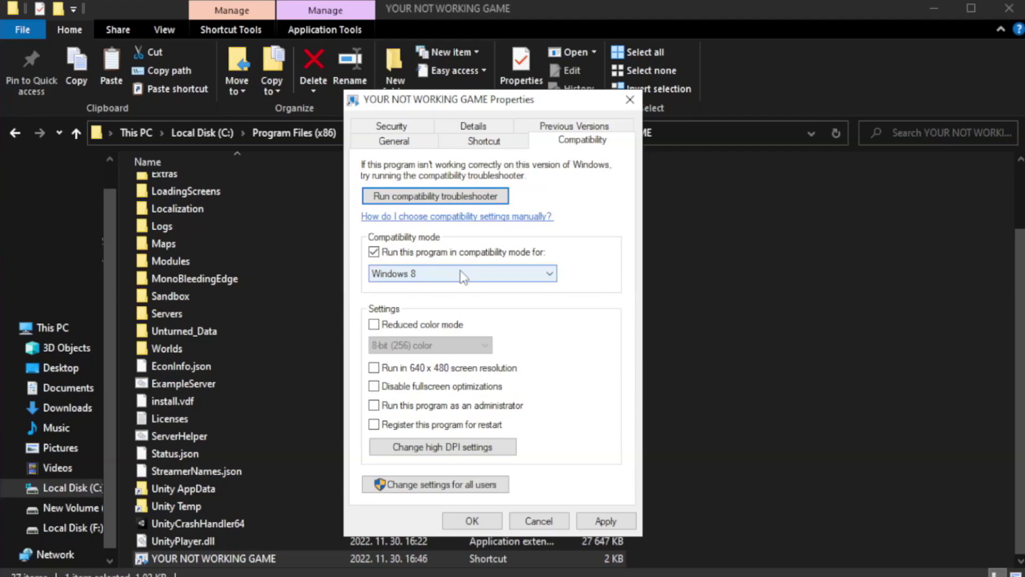
left_click(425, 274)
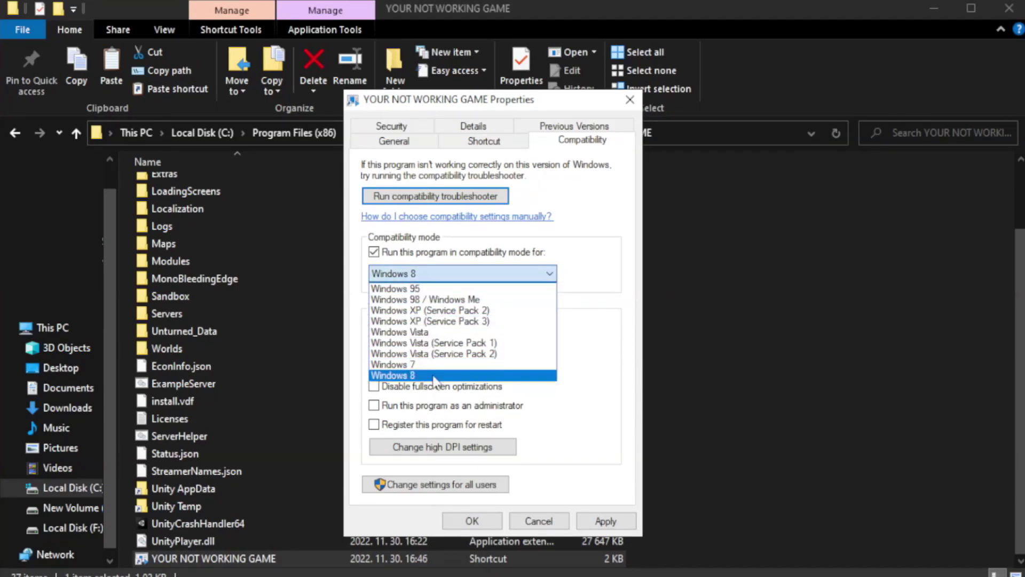
left_click(434, 375)
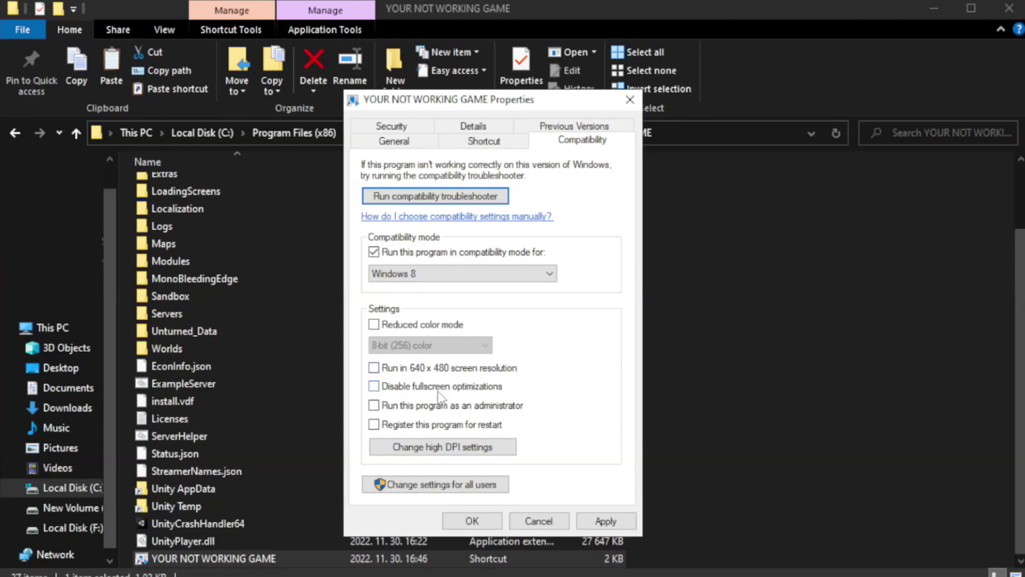
left_click(402, 390)
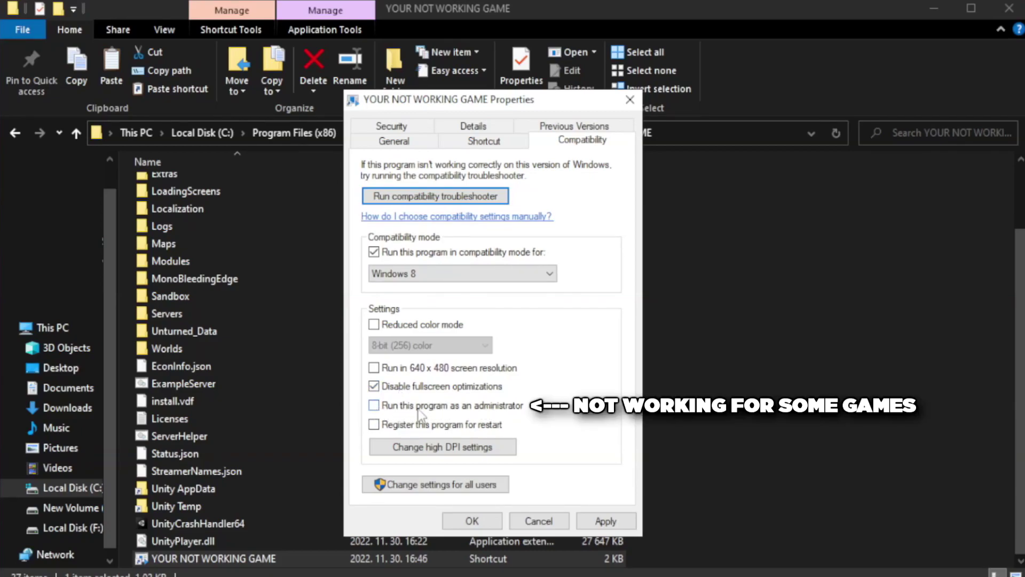
left_click(401, 408)
left_click(608, 526)
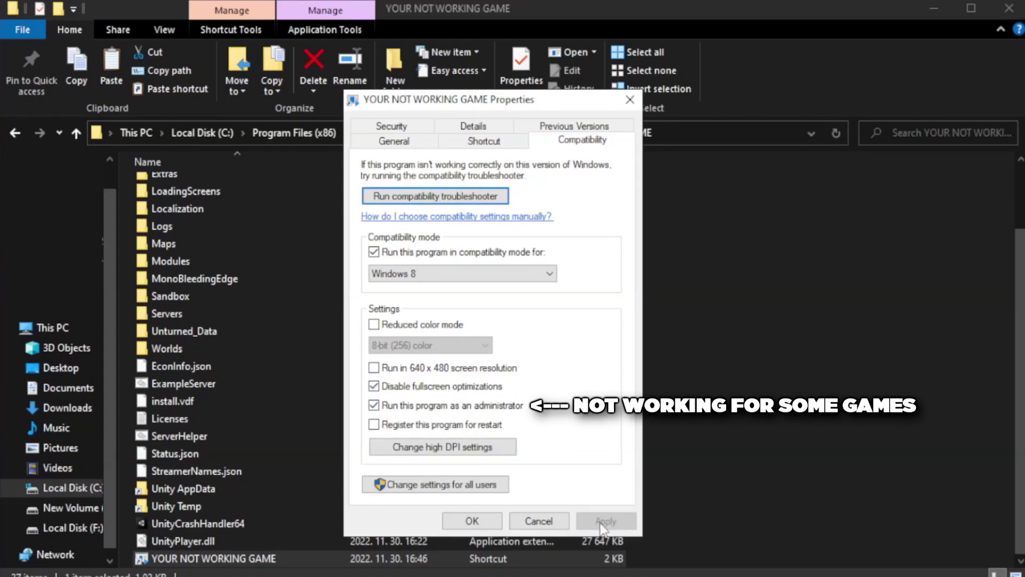
left_click(472, 521)
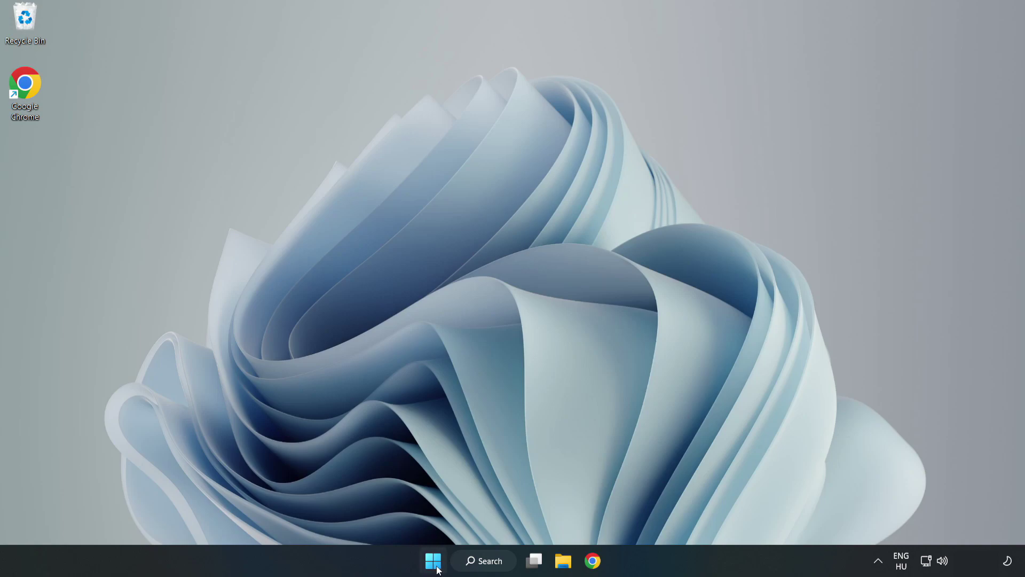
- In Task Manager's startup apps, disable Cortana, Microsoft Edge, Microsoft Teams and Phone Link
right_click(435, 565)
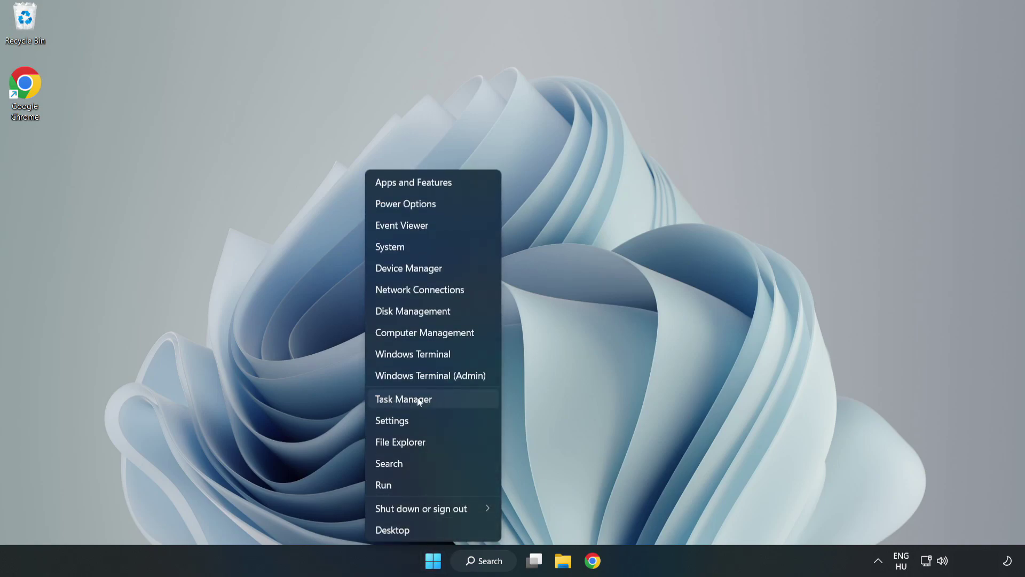
left_click(431, 398)
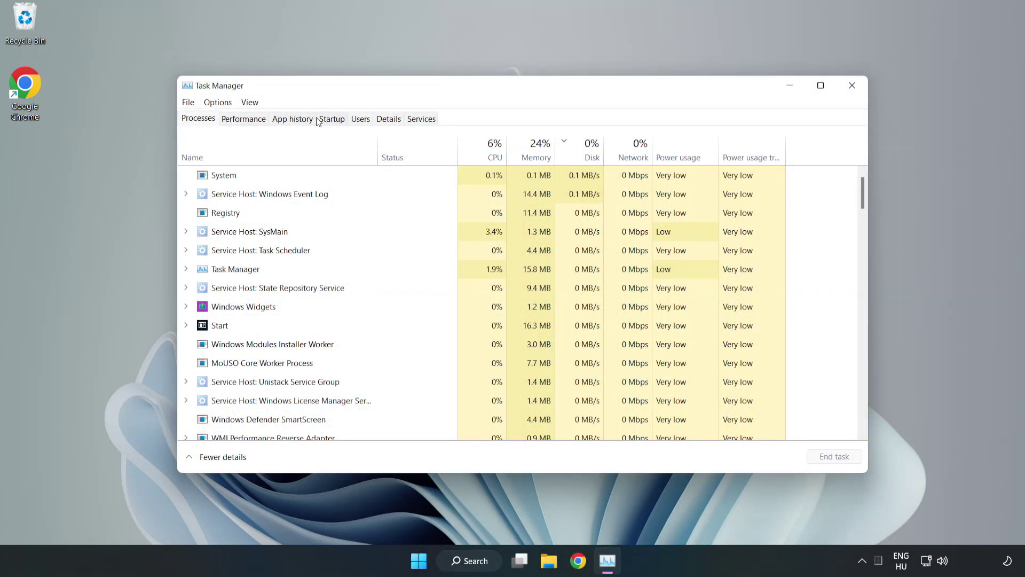
left_click(333, 121)
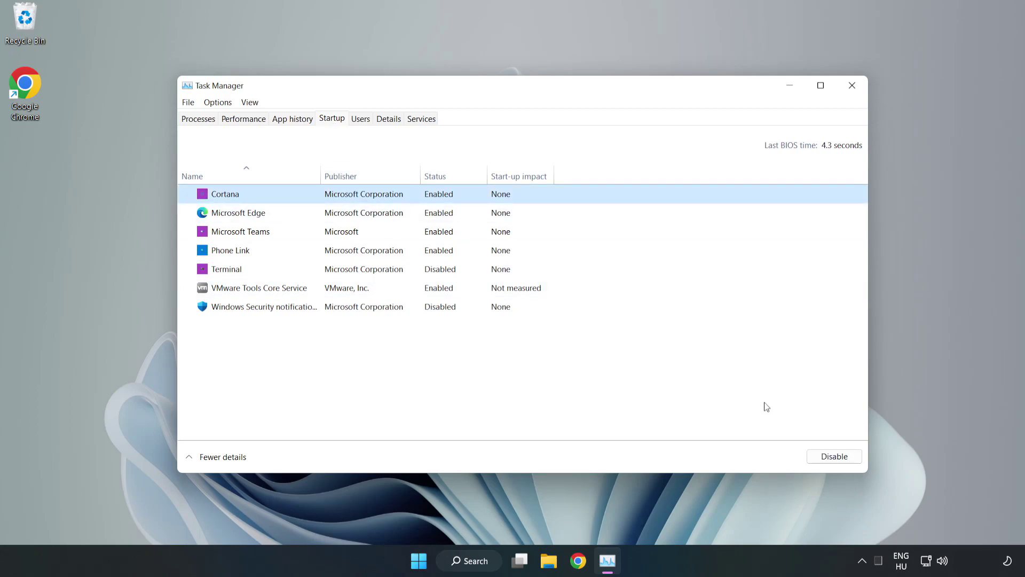
left_click(829, 457)
left_click(449, 214)
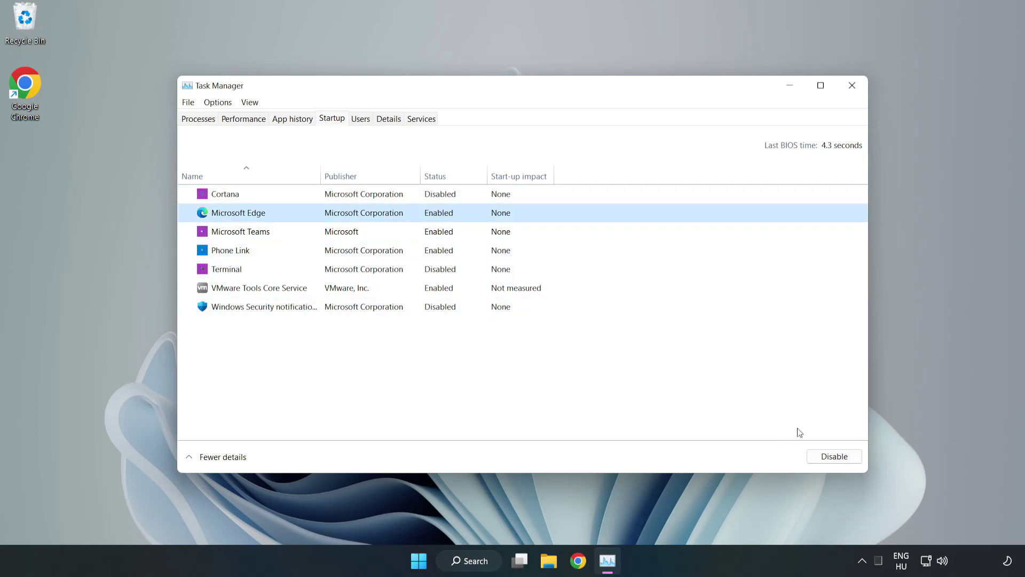
left_click(831, 457)
left_click(352, 234)
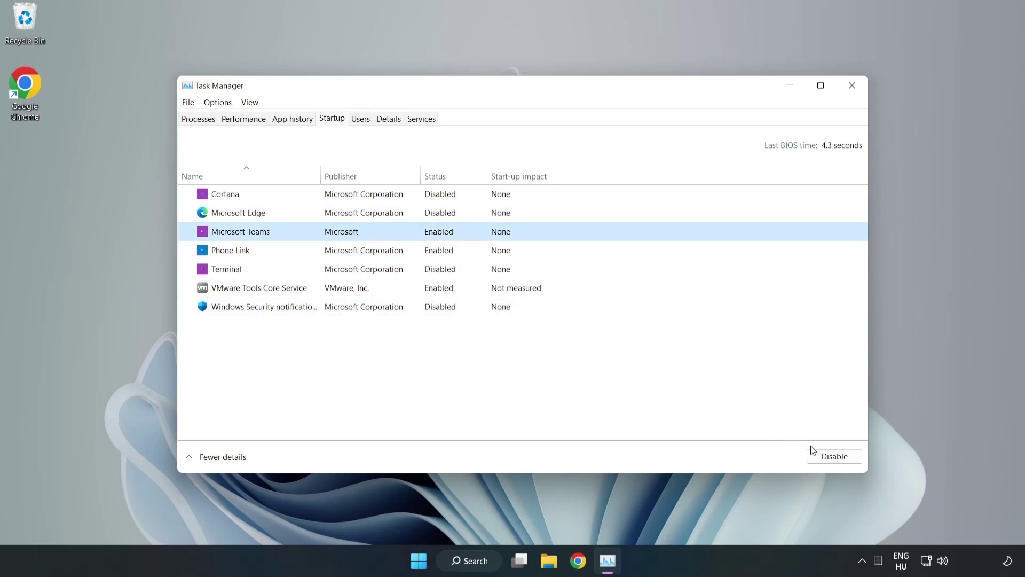
left_click(814, 451)
left_click(344, 255)
left_click(841, 461)
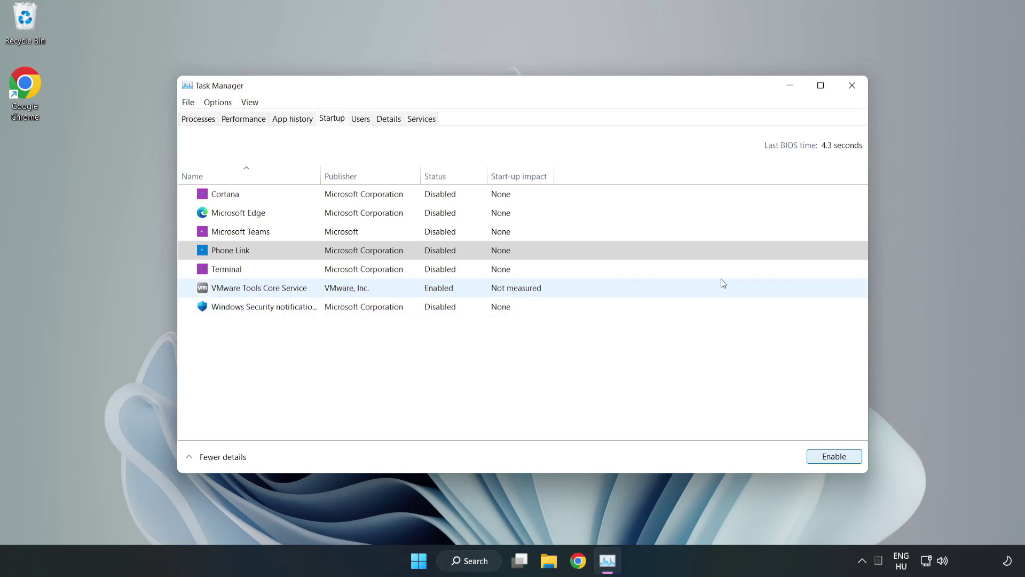
- Close Task Manager and open Virus & threat protection settings in Windows Security
left_click(852, 86)
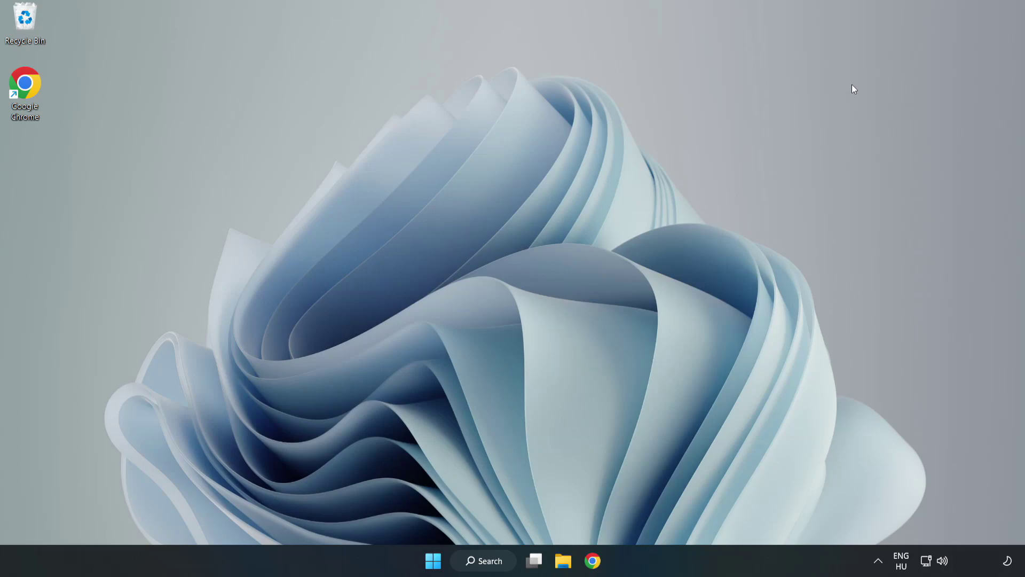
left_click(485, 560)
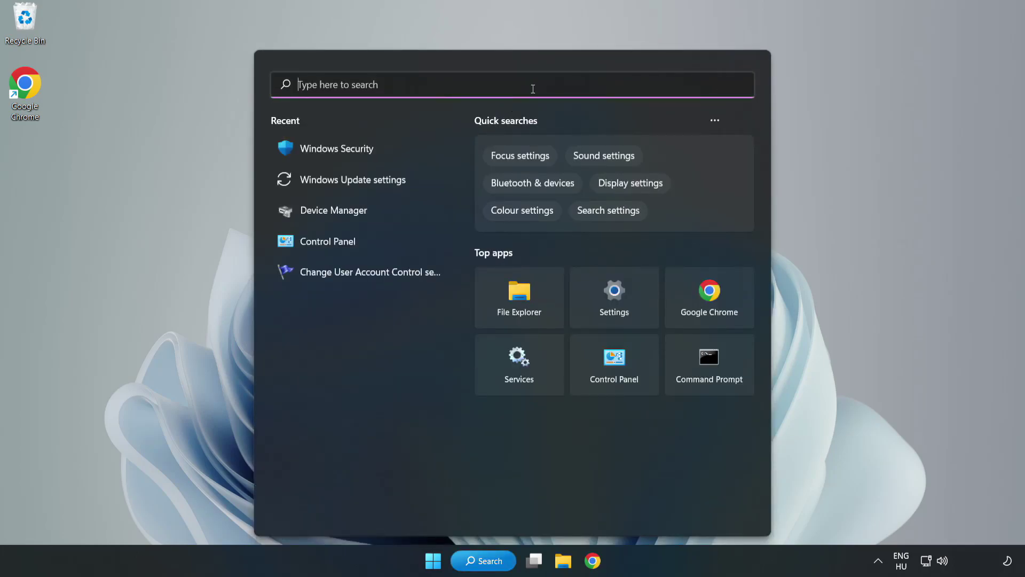
type("secu")
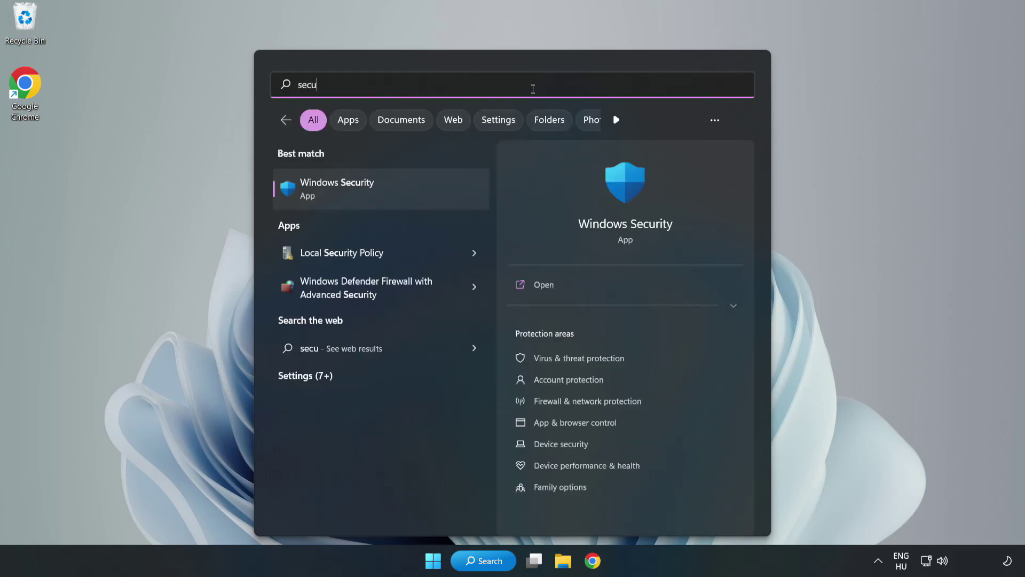
type("rity")
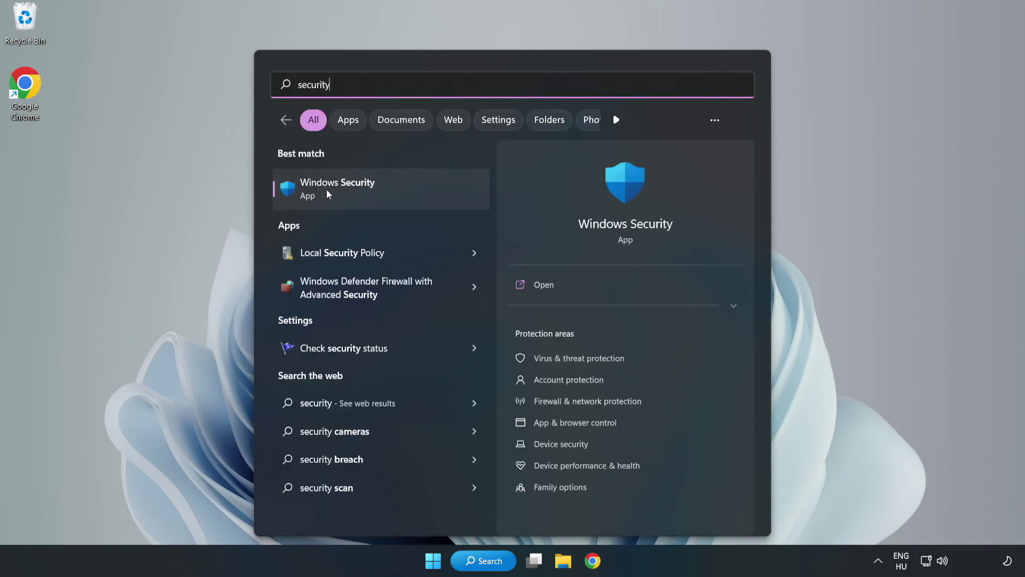
left_click(371, 197)
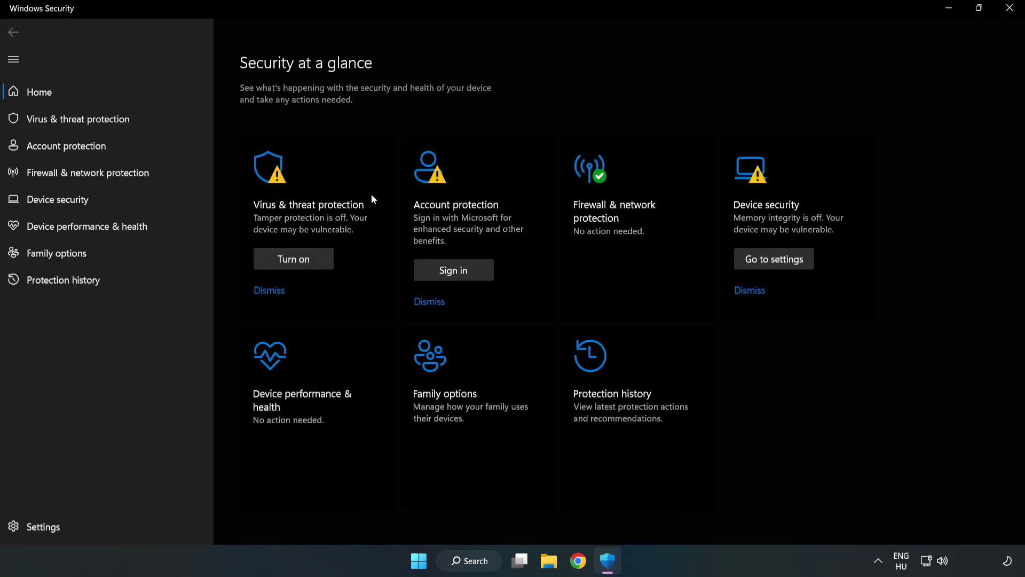
left_click(67, 123)
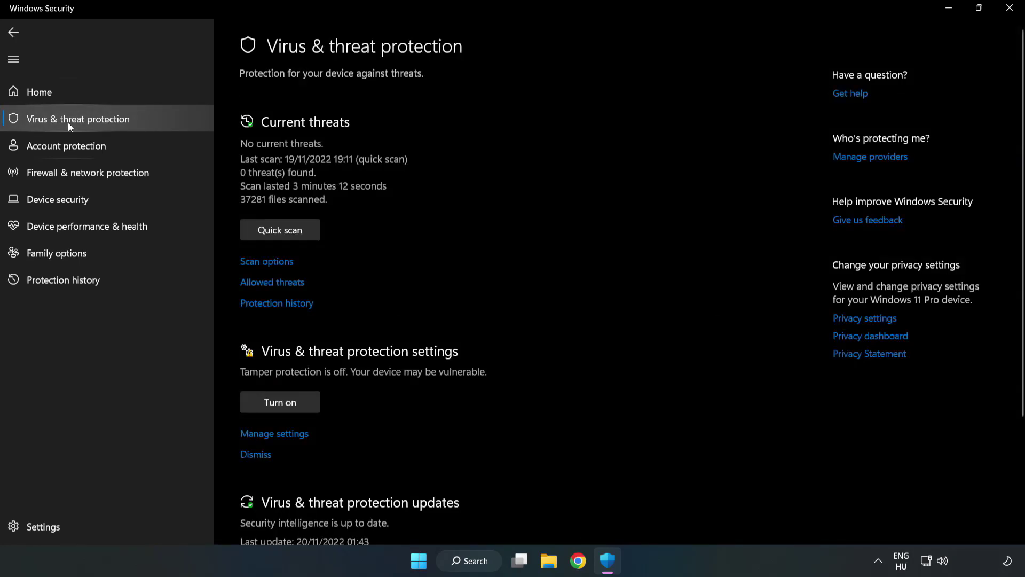
scroll(534, 211, "down", 4)
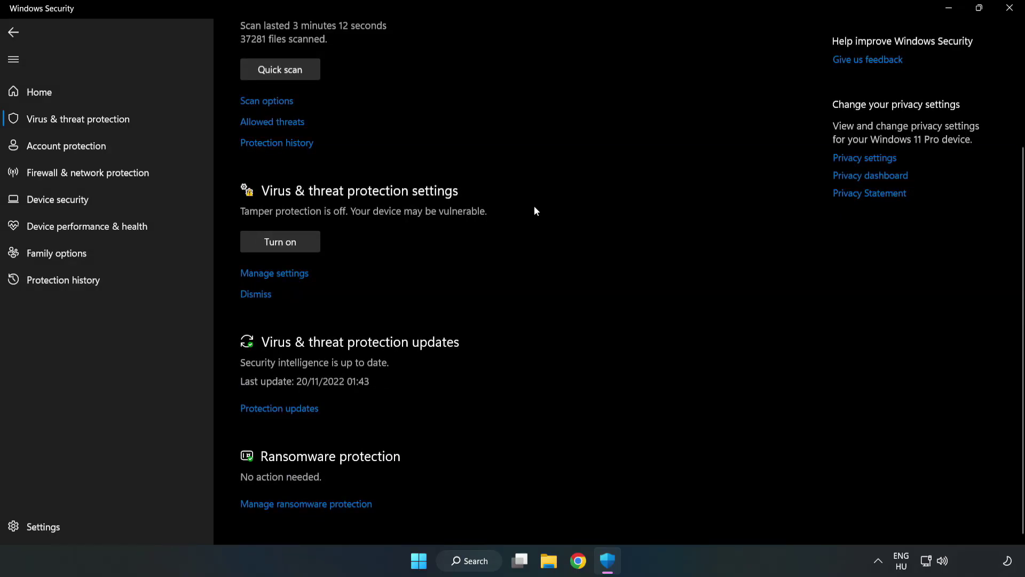
left_click(279, 275)
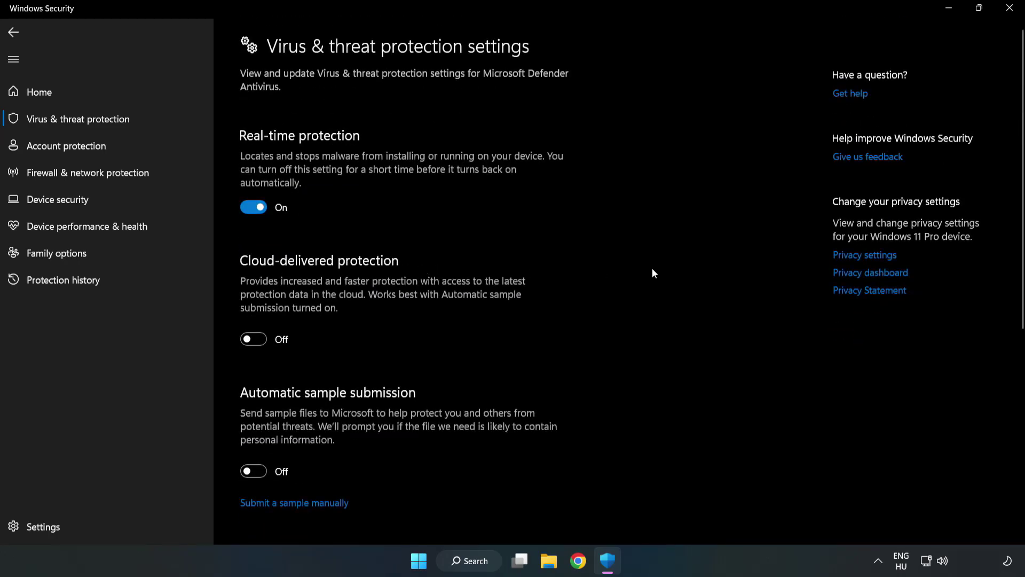
scroll(652, 273, "down", 3)
scroll(653, 273, "down", 2)
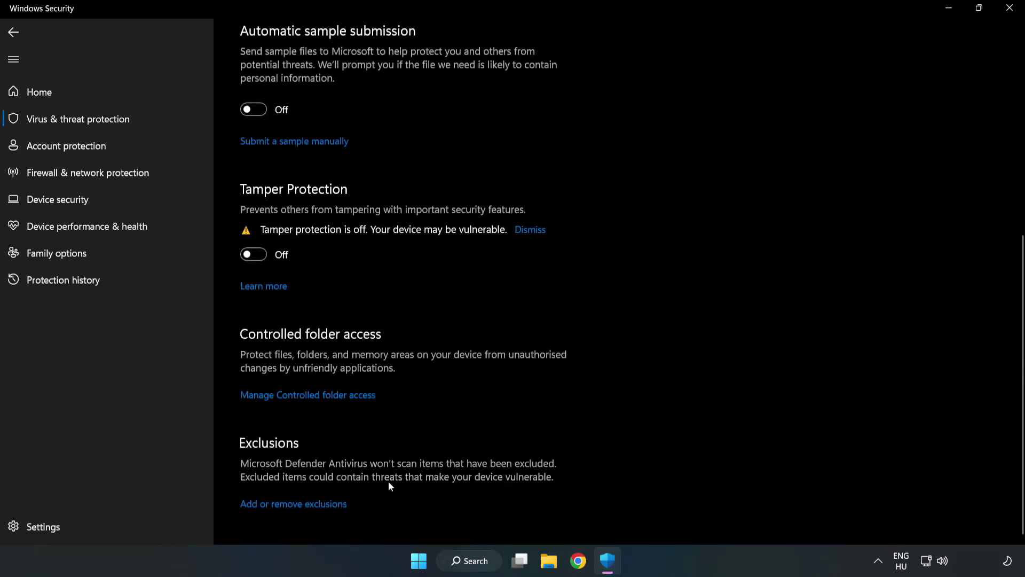
- Open the empty exclusions list and start adding a File exclusion
left_click(304, 505)
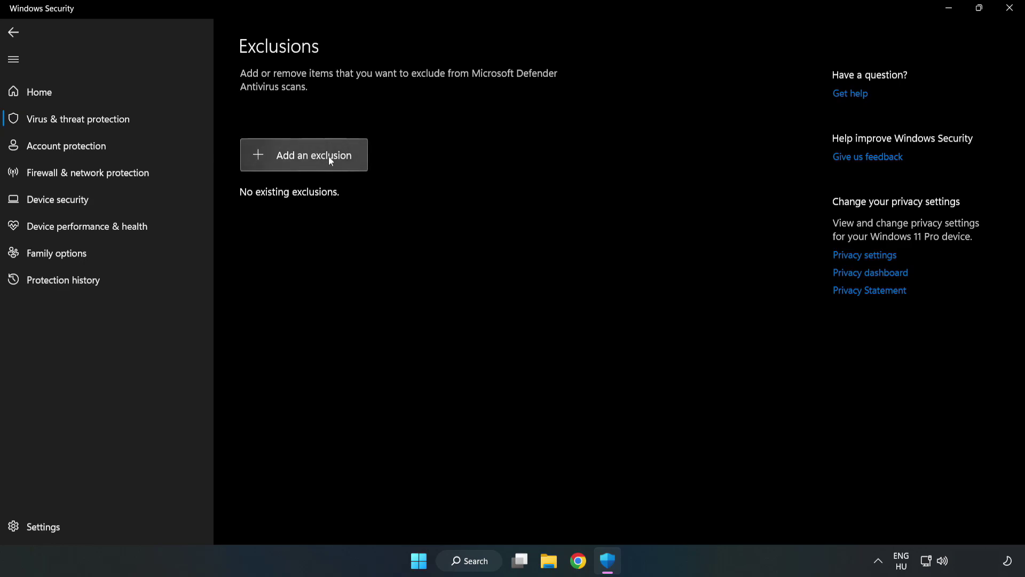
left_click(313, 157)
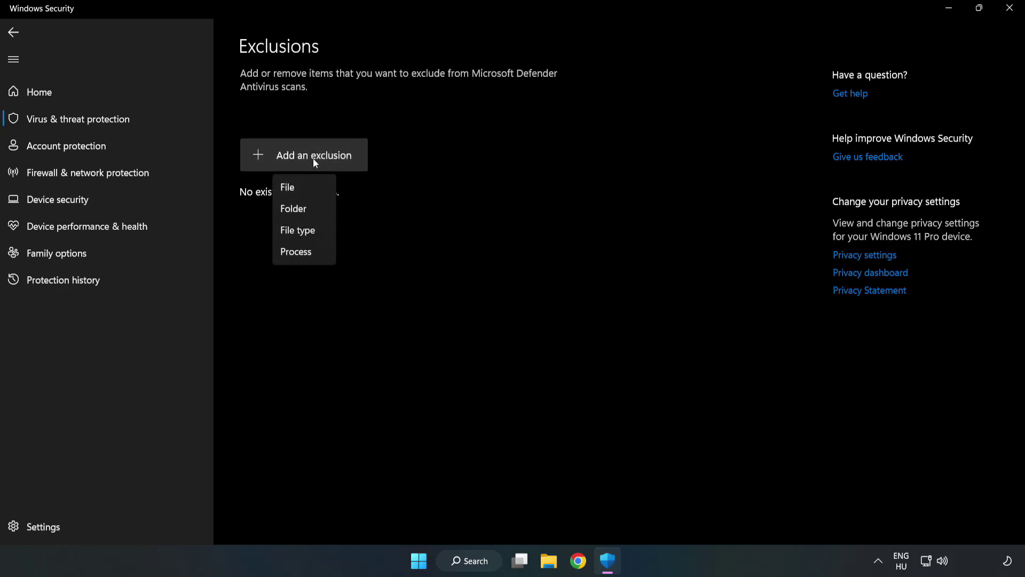
left_click(291, 187)
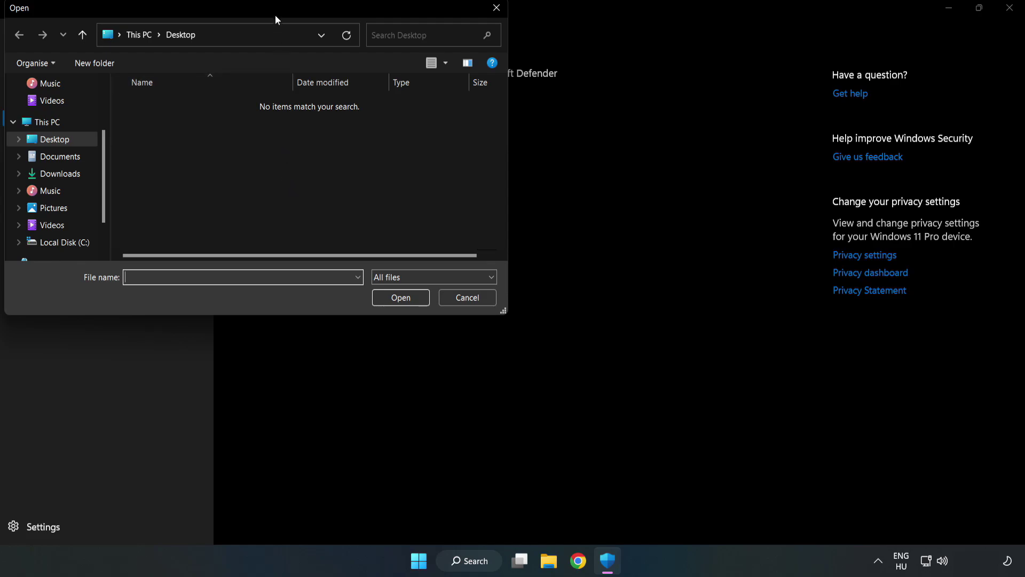
left_click_drag(274, 12, 472, 118)
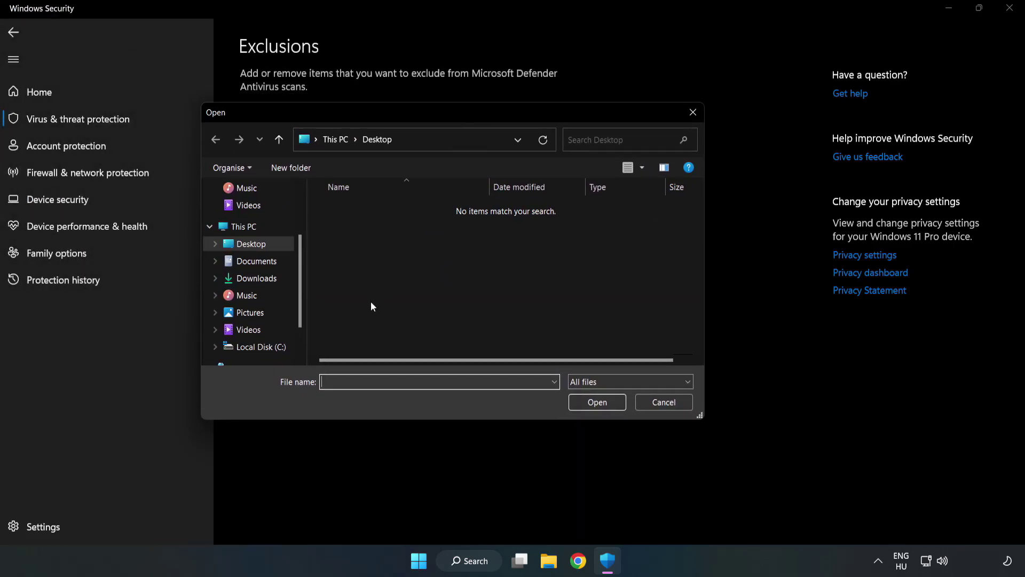
- Exclude the shortcut in C:\Program Files (x86)\NOT WORKING APP, then close Windows Security
left_click(265, 347)
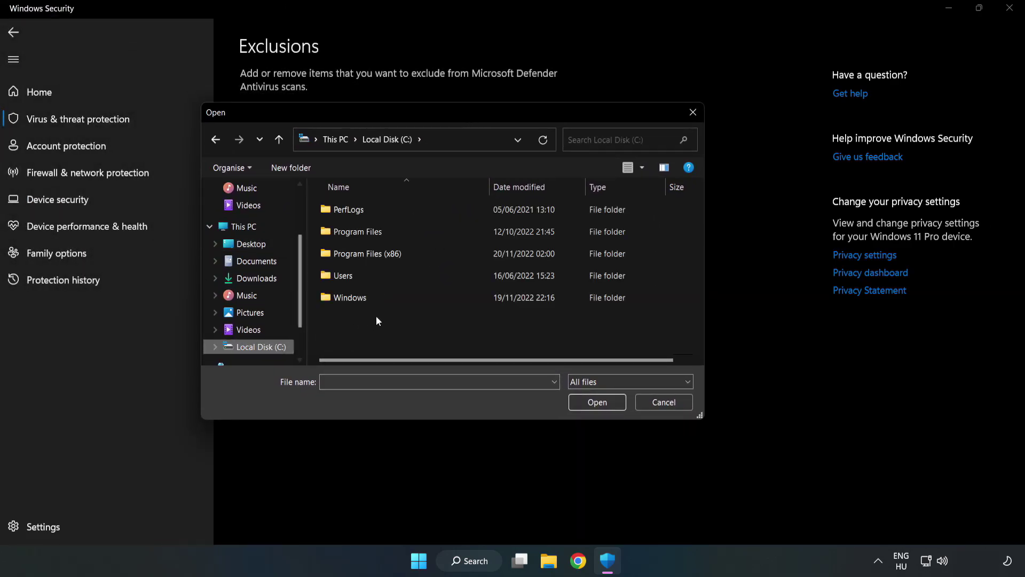
double_click(404, 256)
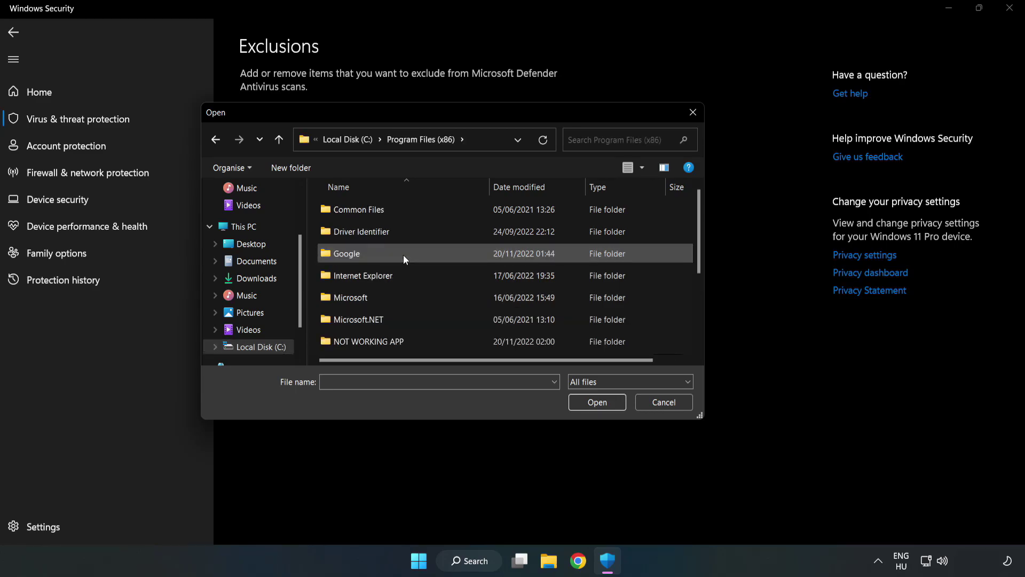
double_click(403, 339)
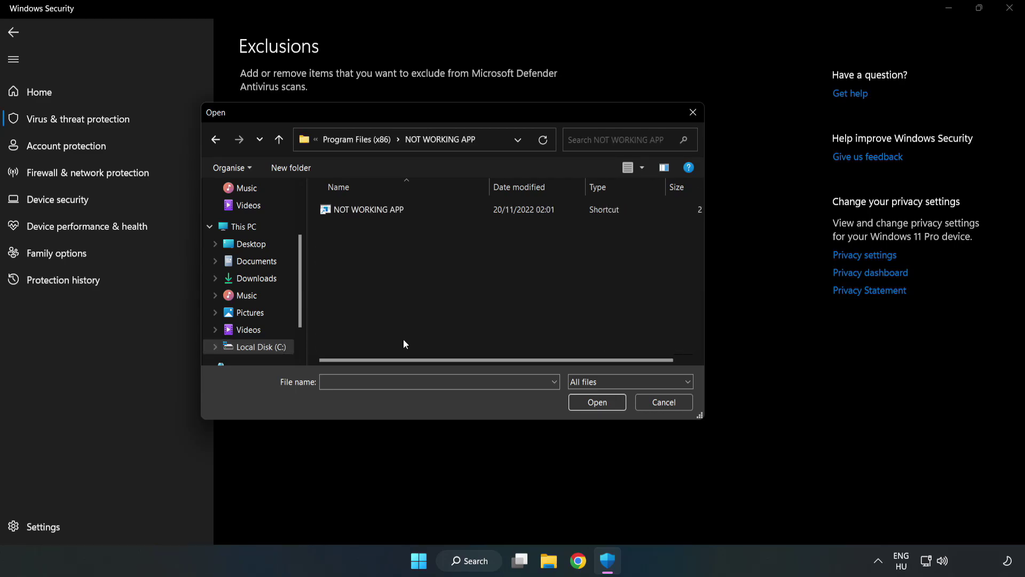
left_click(361, 209)
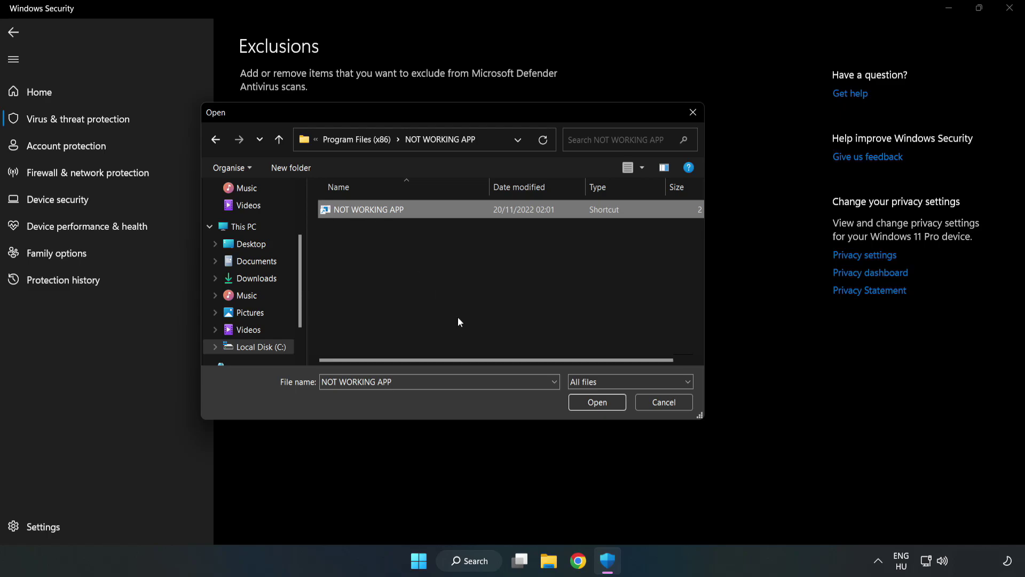
left_click(597, 404)
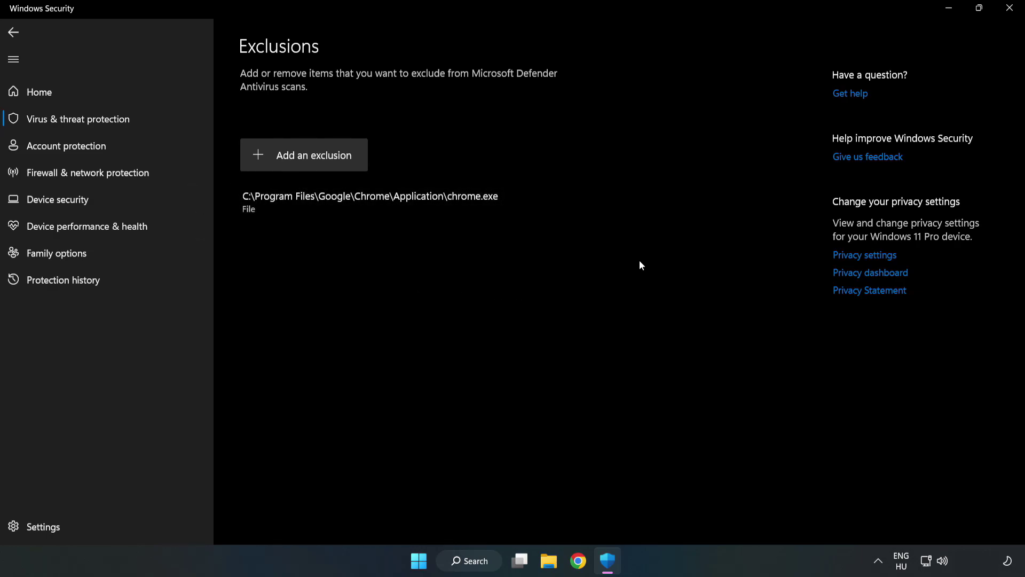
left_click(1009, 14)
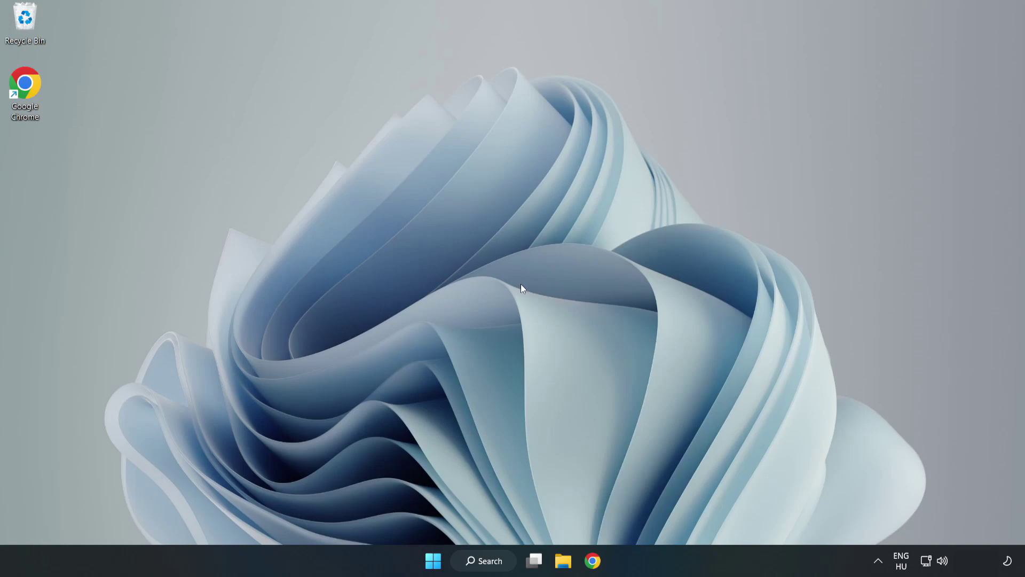
- Show the Start menu power options with Sleep, Shut down and Restart
left_click(432, 560)
left_click(683, 514)
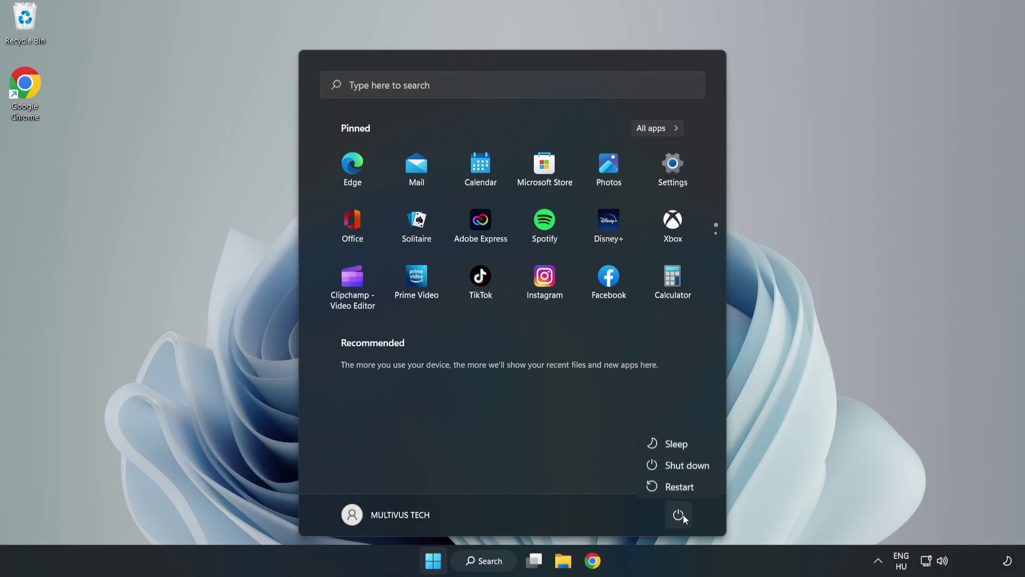